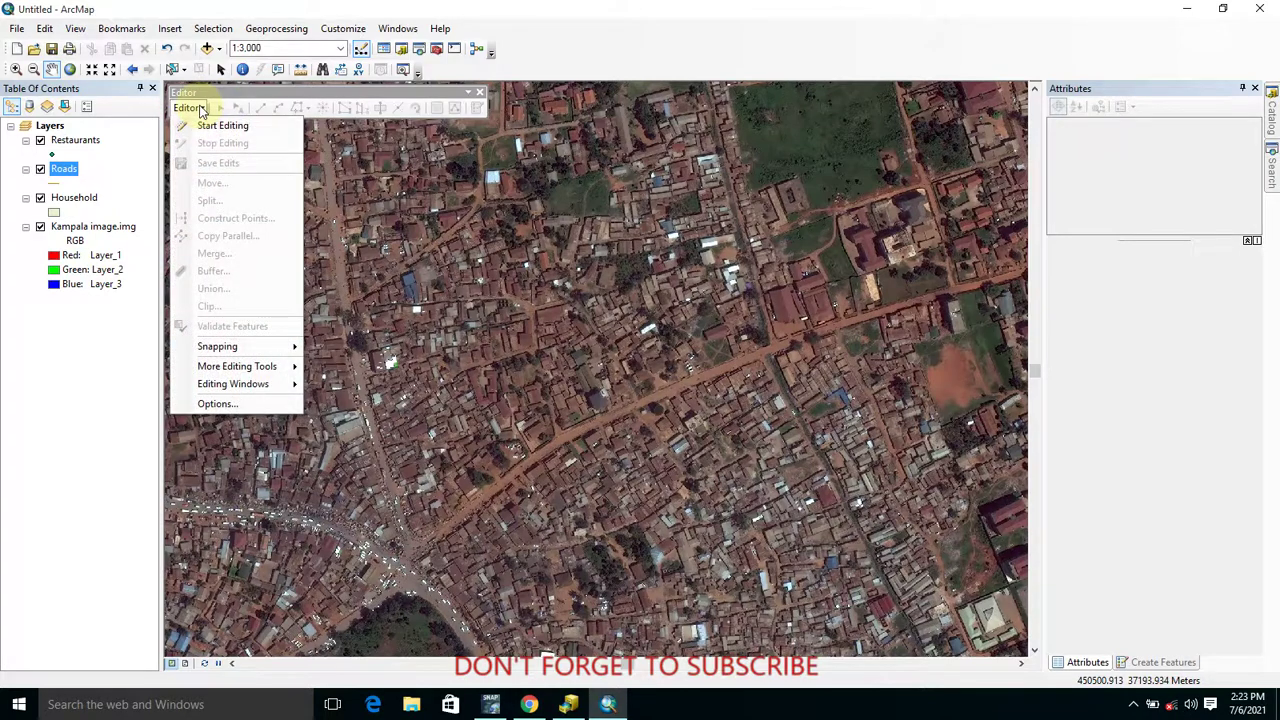
Start an edit session and choose the Roads feature template with the Line construction tool
left_click(211, 129)
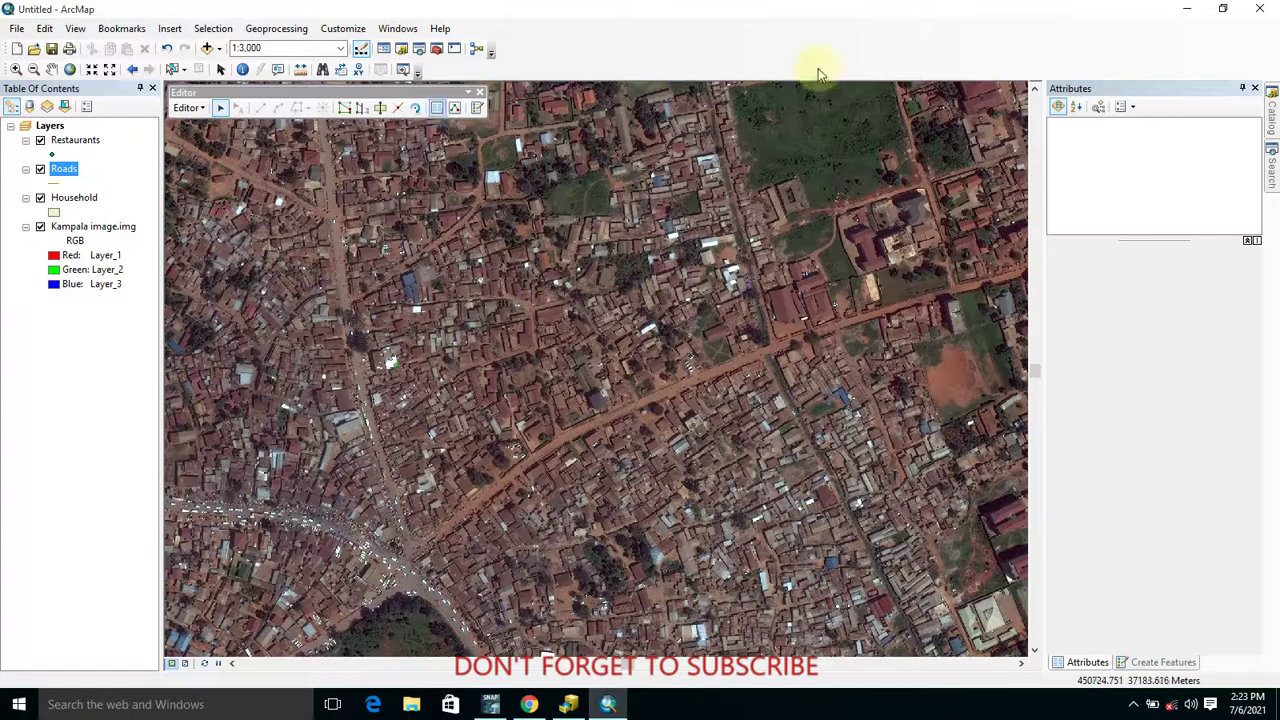
left_click(1148, 663)
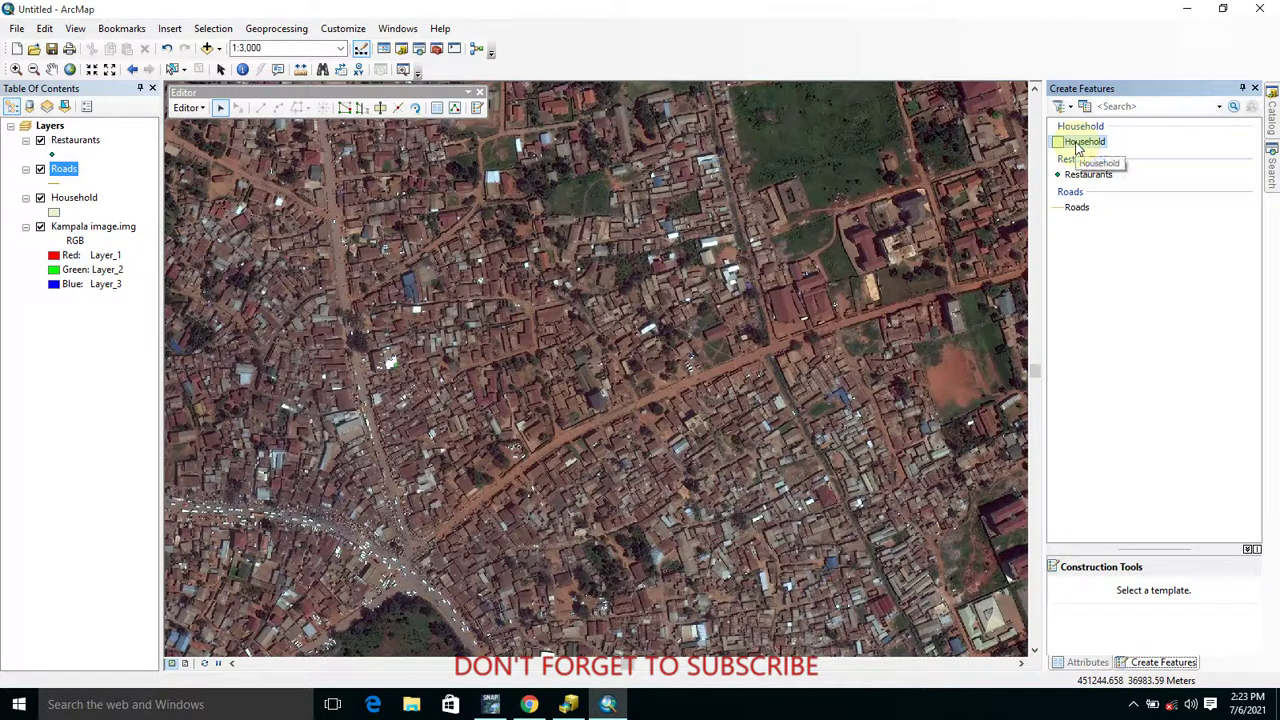
left_click(1078, 210)
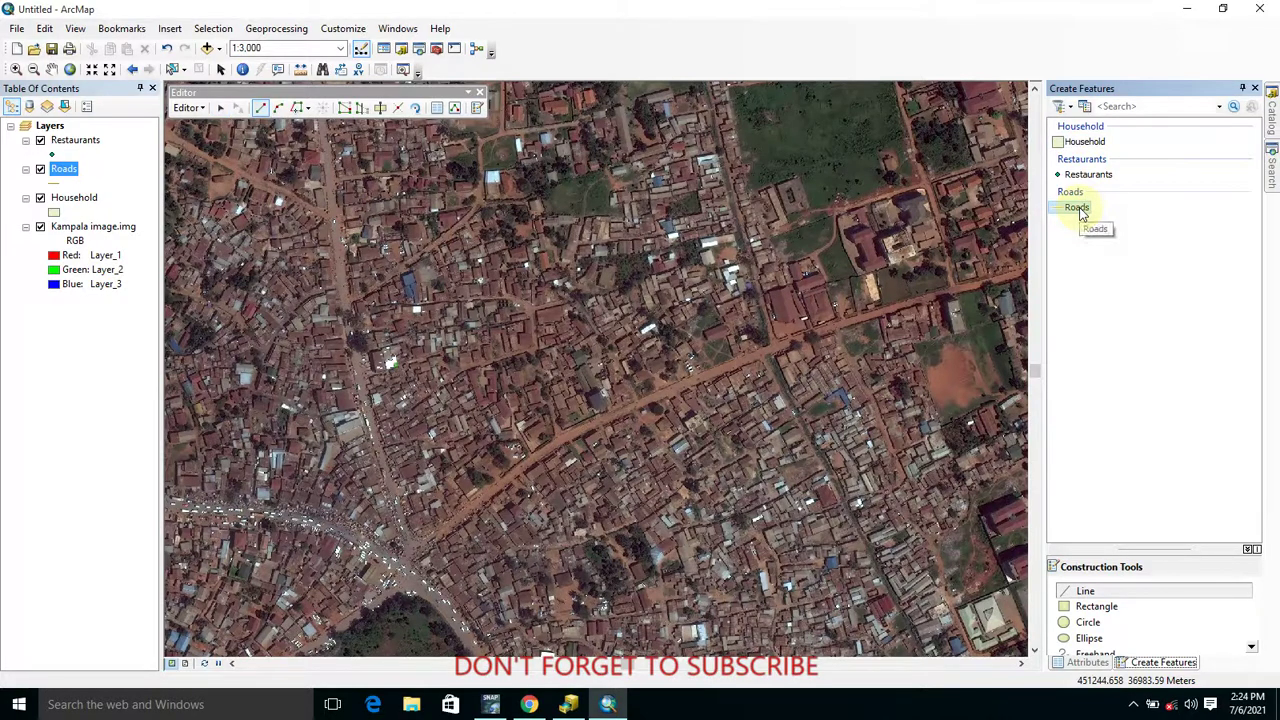
left_click(1112, 593)
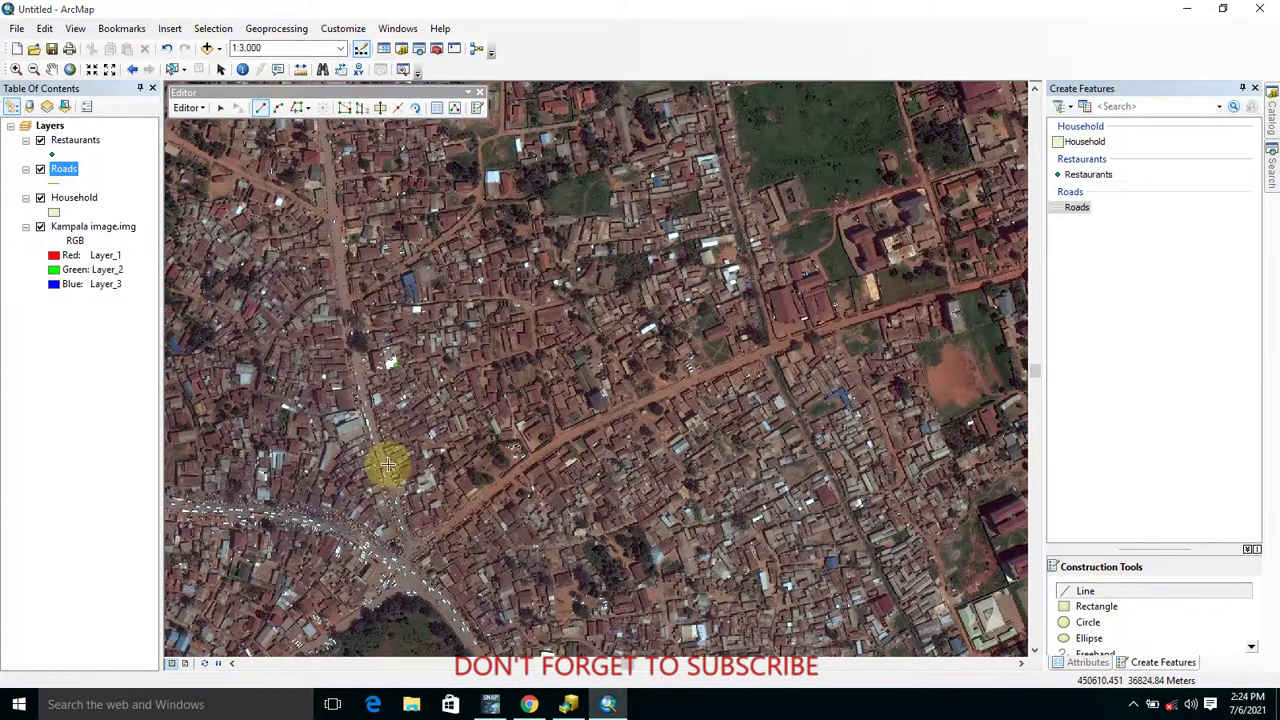
Digitize the main dirt road as a line about 900 m long, from the southwestern junction to the tree-lined road in the northeast
left_click(404, 565)
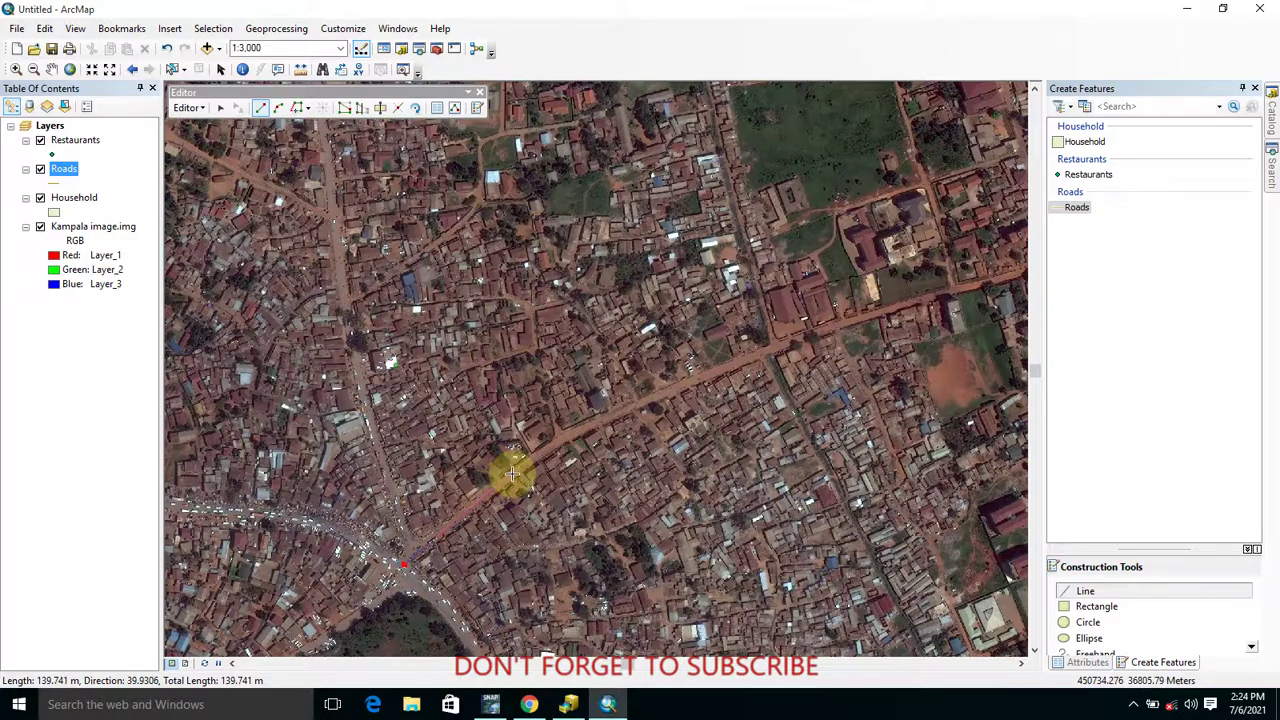
left_click(512, 473)
left_click(579, 428)
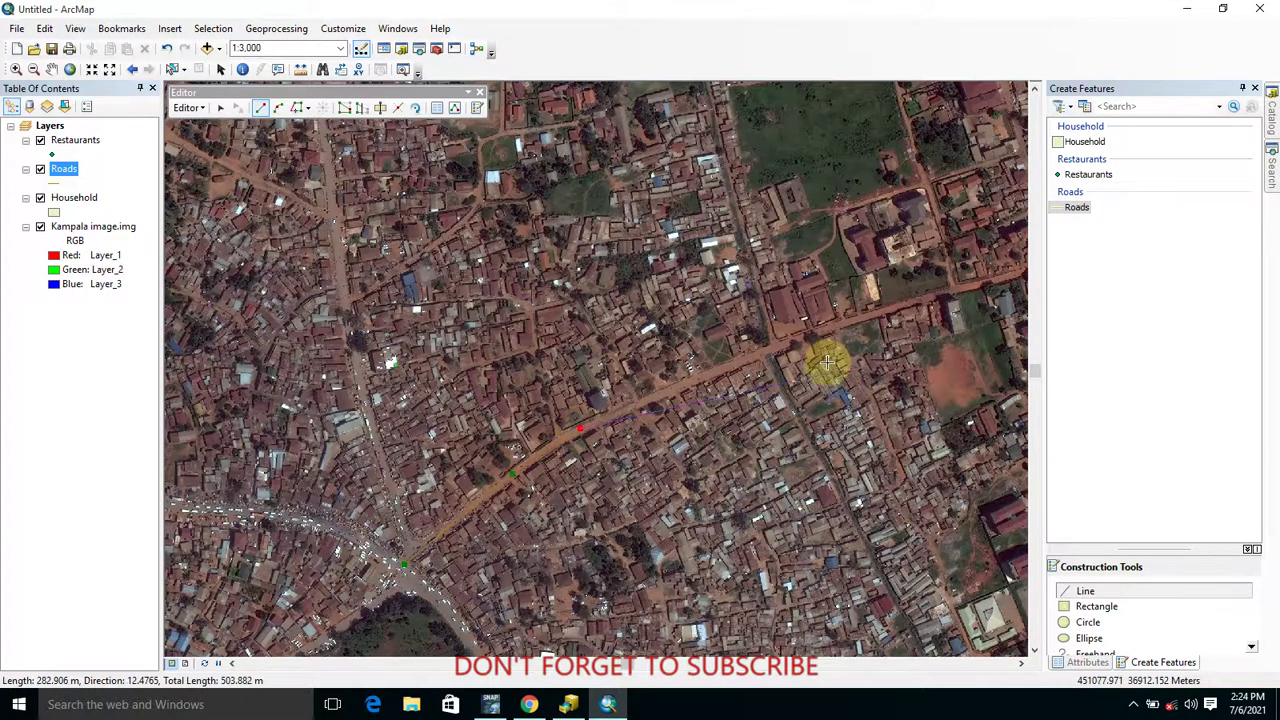
left_click(764, 352)
left_click(948, 292)
scroll(423, 309, "up", 2)
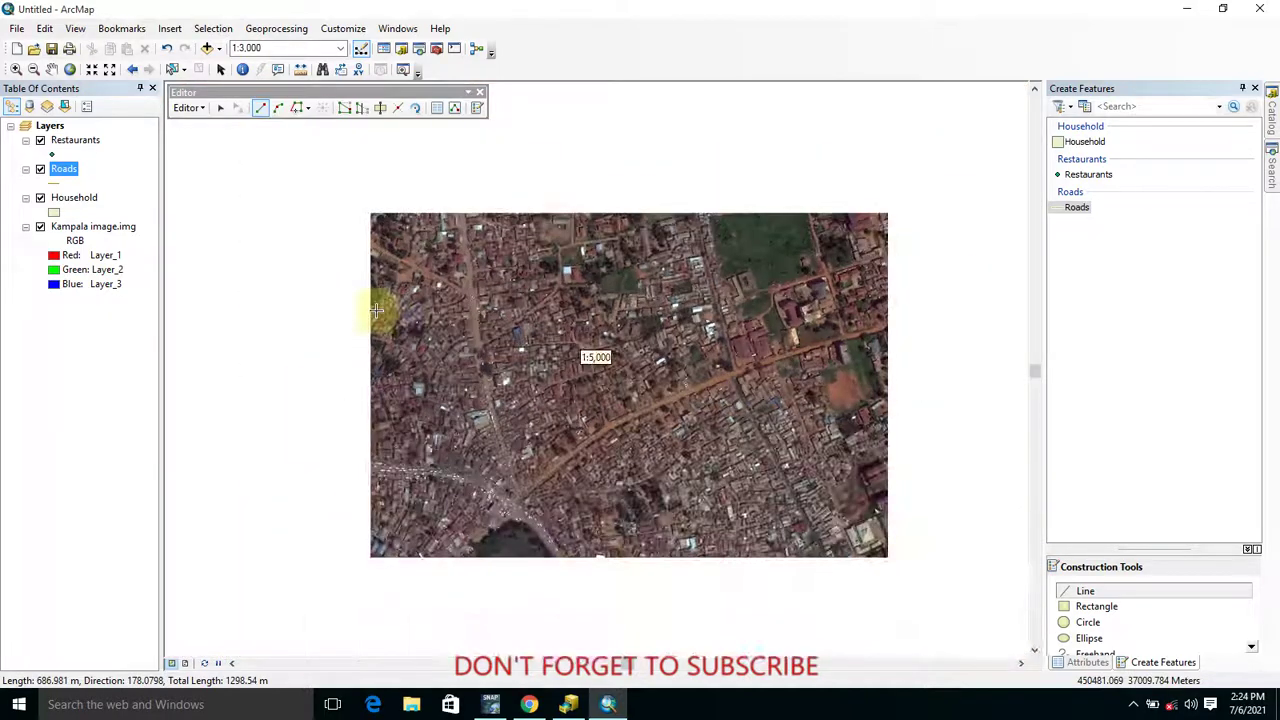
scroll(423, 300, "up", 2)
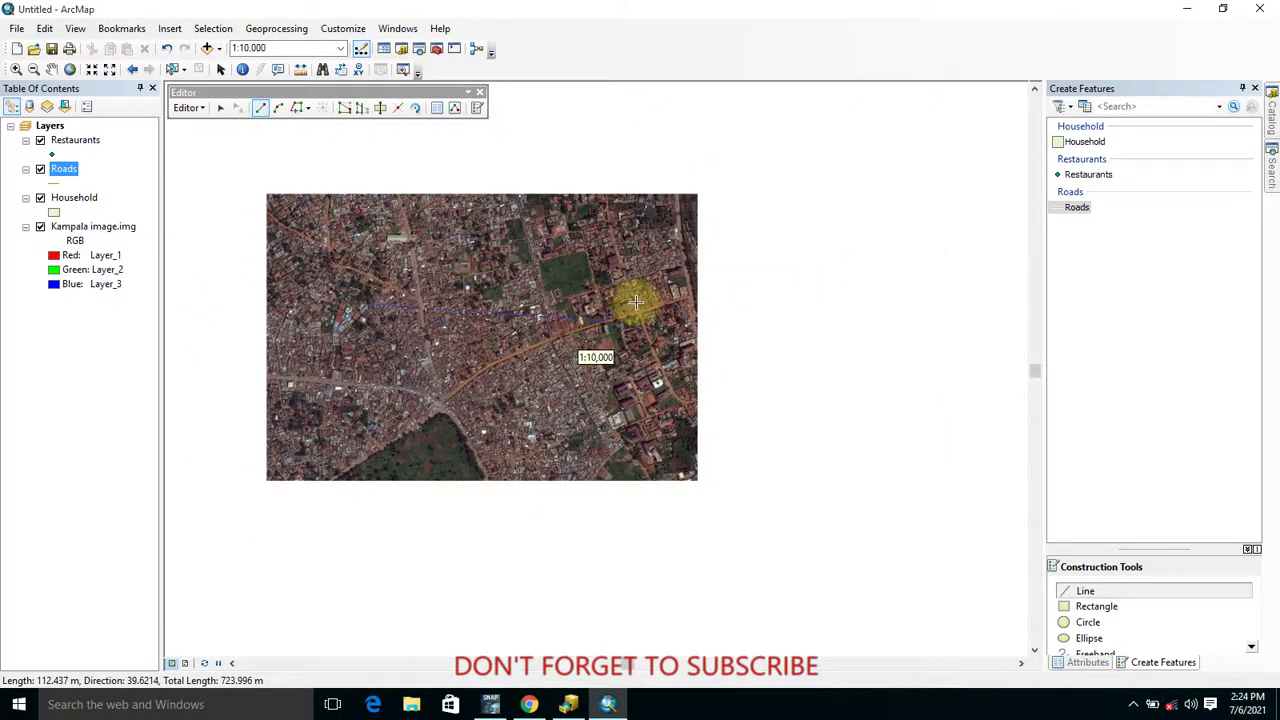
scroll(668, 298, "down", 3)
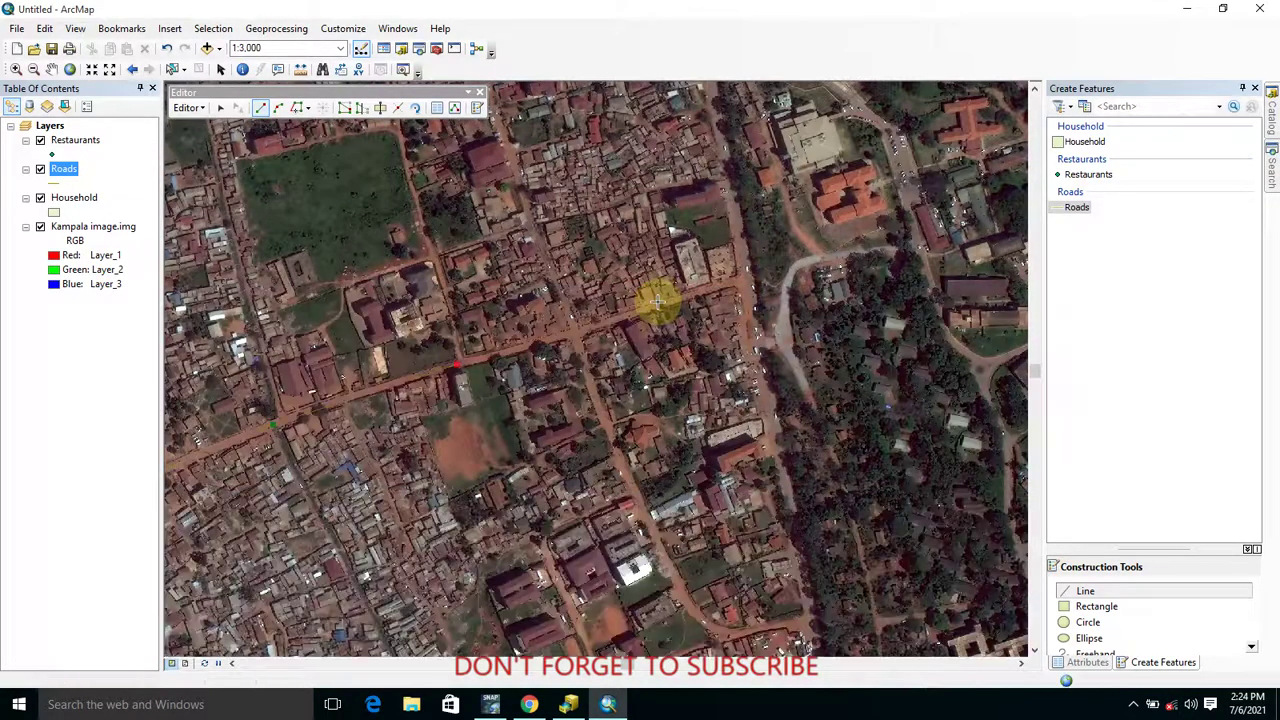
left_click(574, 333)
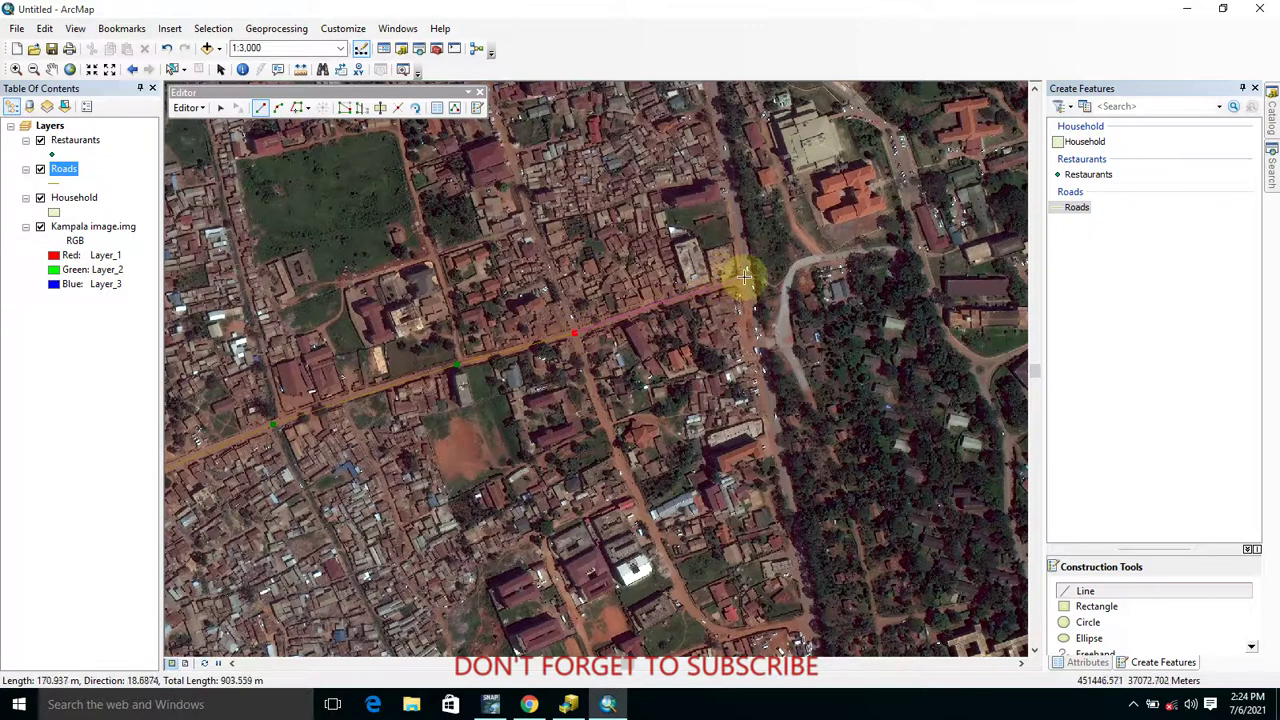
double_click(745, 278)
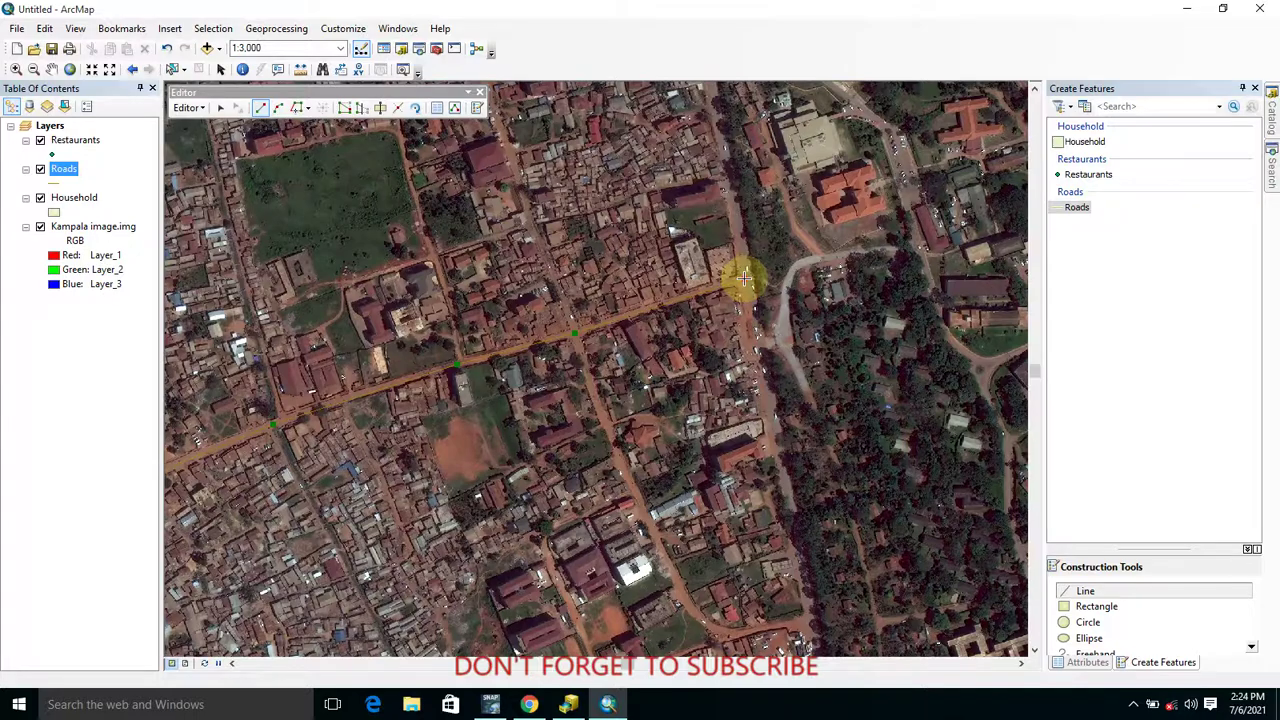
right_click(745, 280)
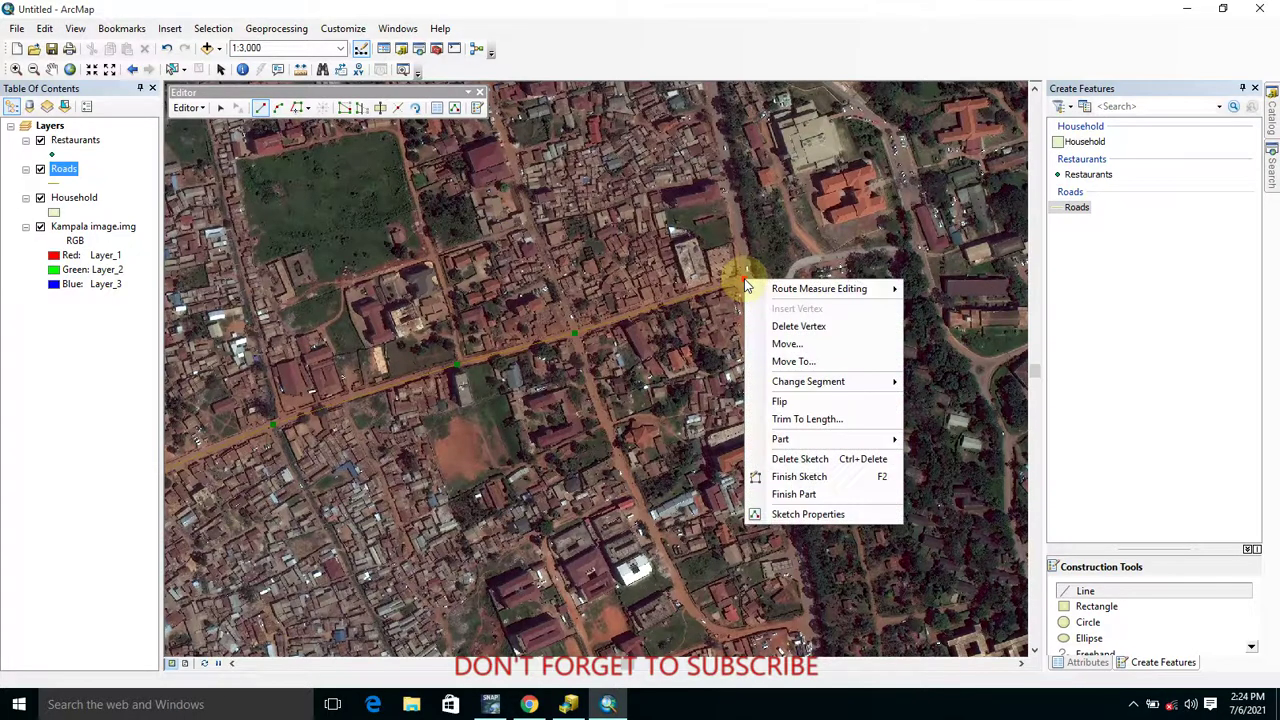
left_click(792, 481)
Digitize the eastern side road as a line about 340 m long, running south from the main road and bending southeast at its end
scroll(763, 285, "up", 1)
scroll(763, 285, "down", 2)
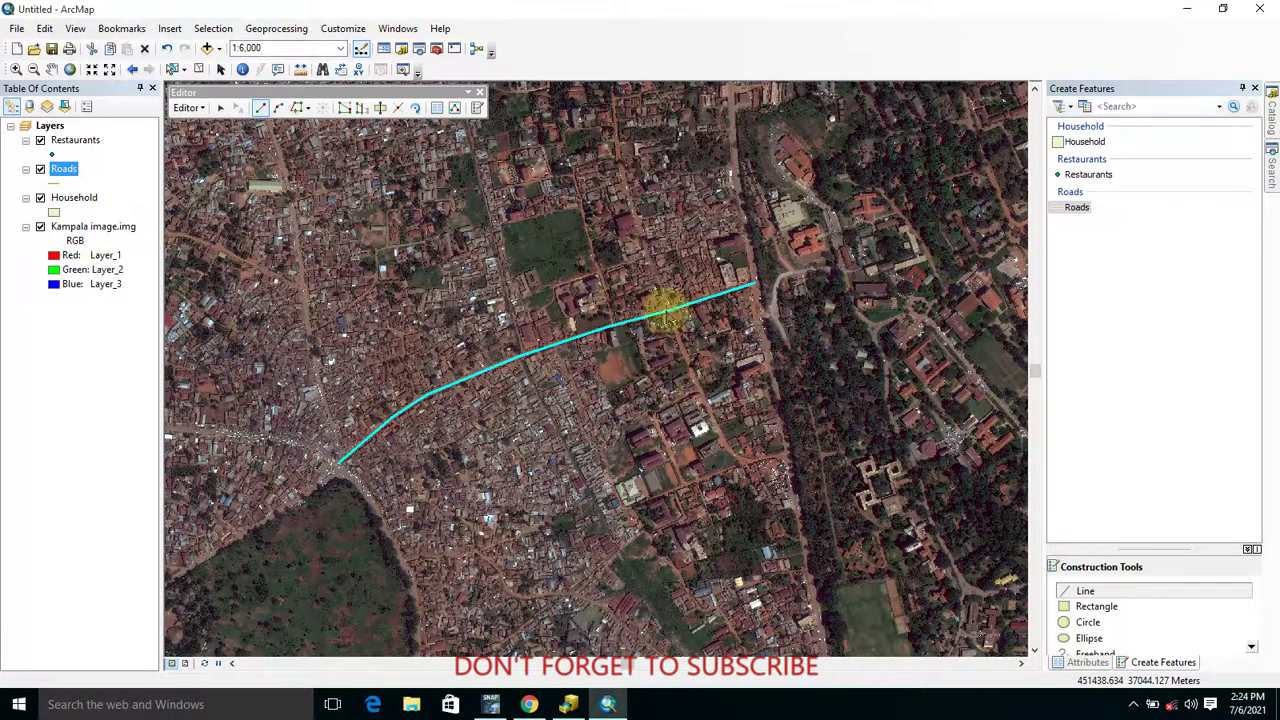
scroll(680, 340, "up", 1)
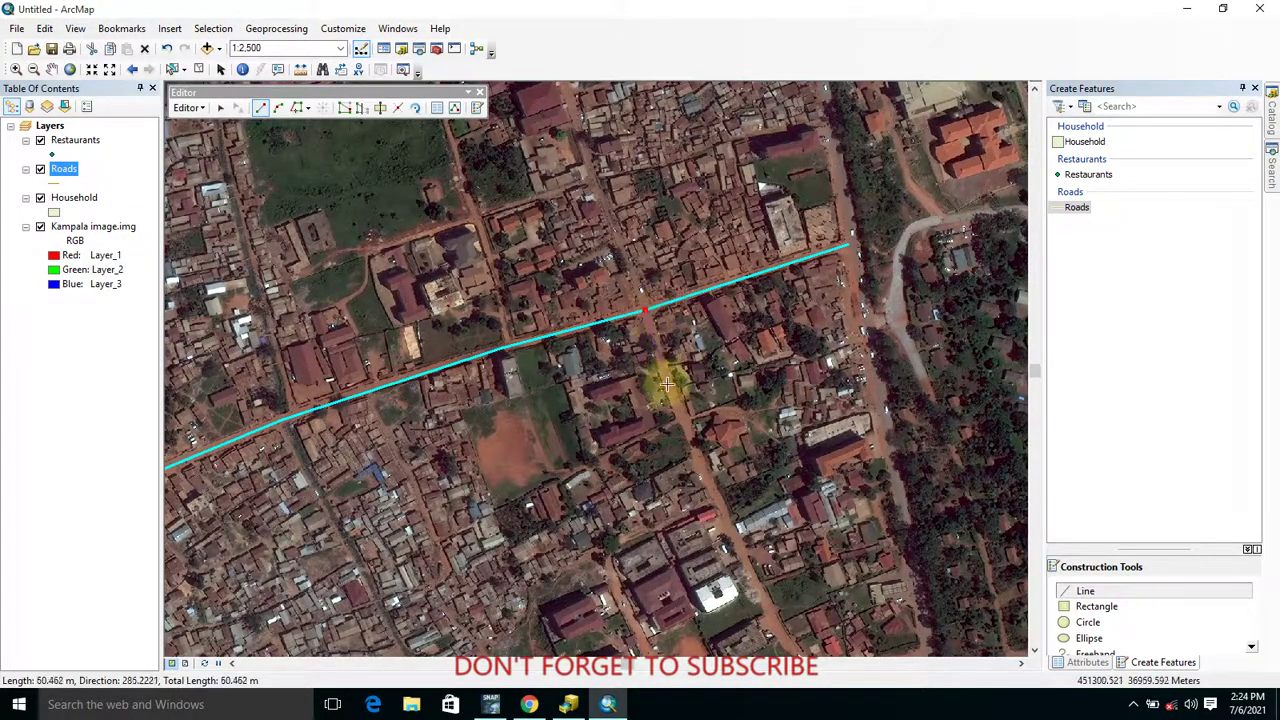
left_click(747, 550)
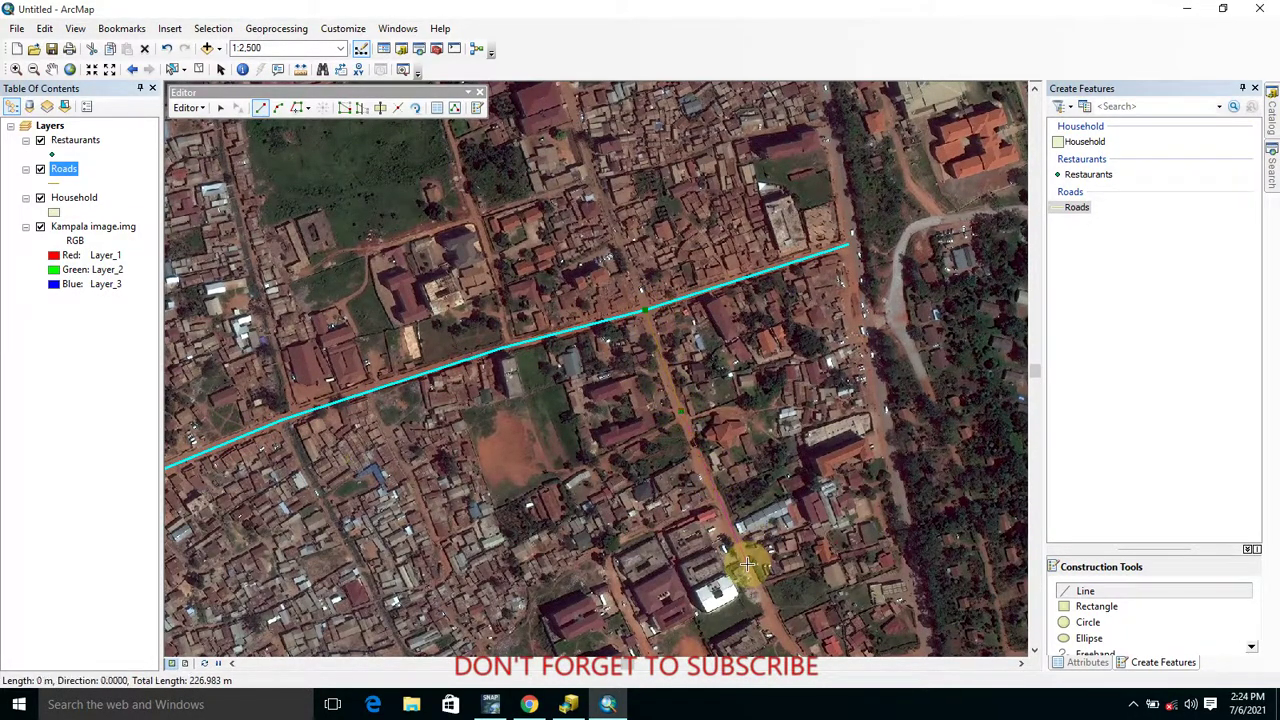
scroll(630, 380, "up", 1)
scroll(628, 240, "down", 2)
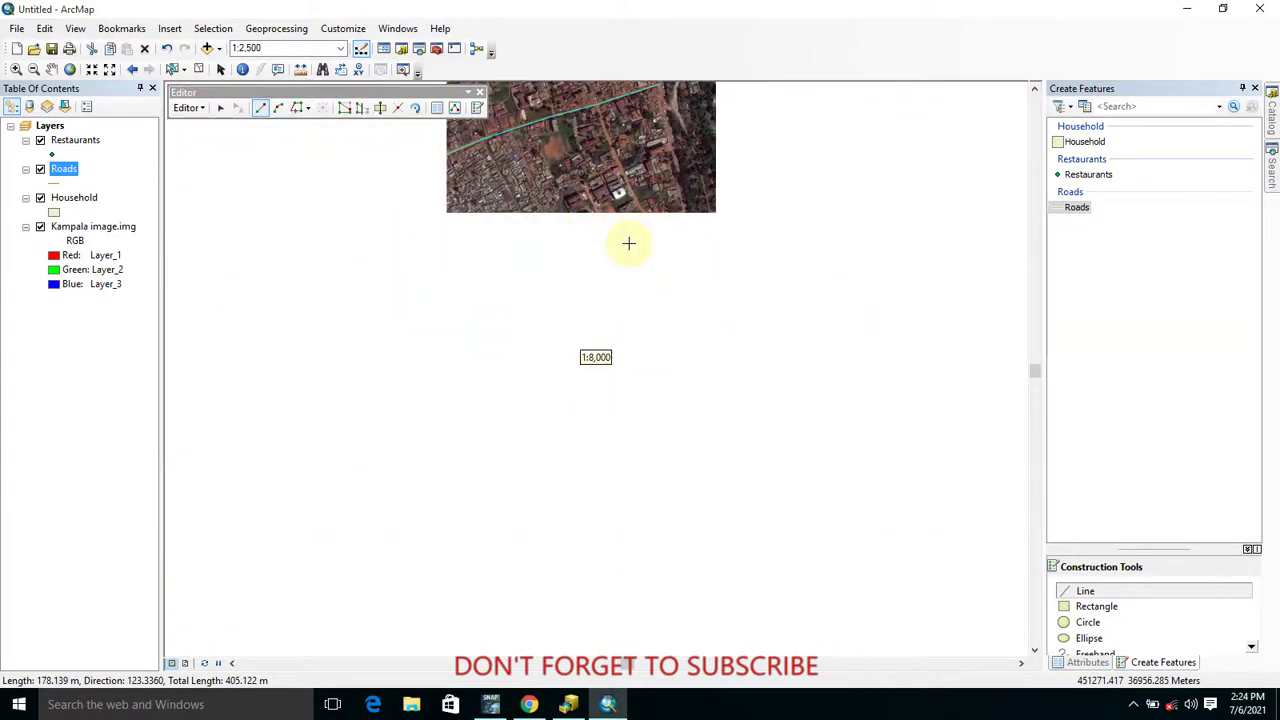
scroll(641, 203, "up", 1)
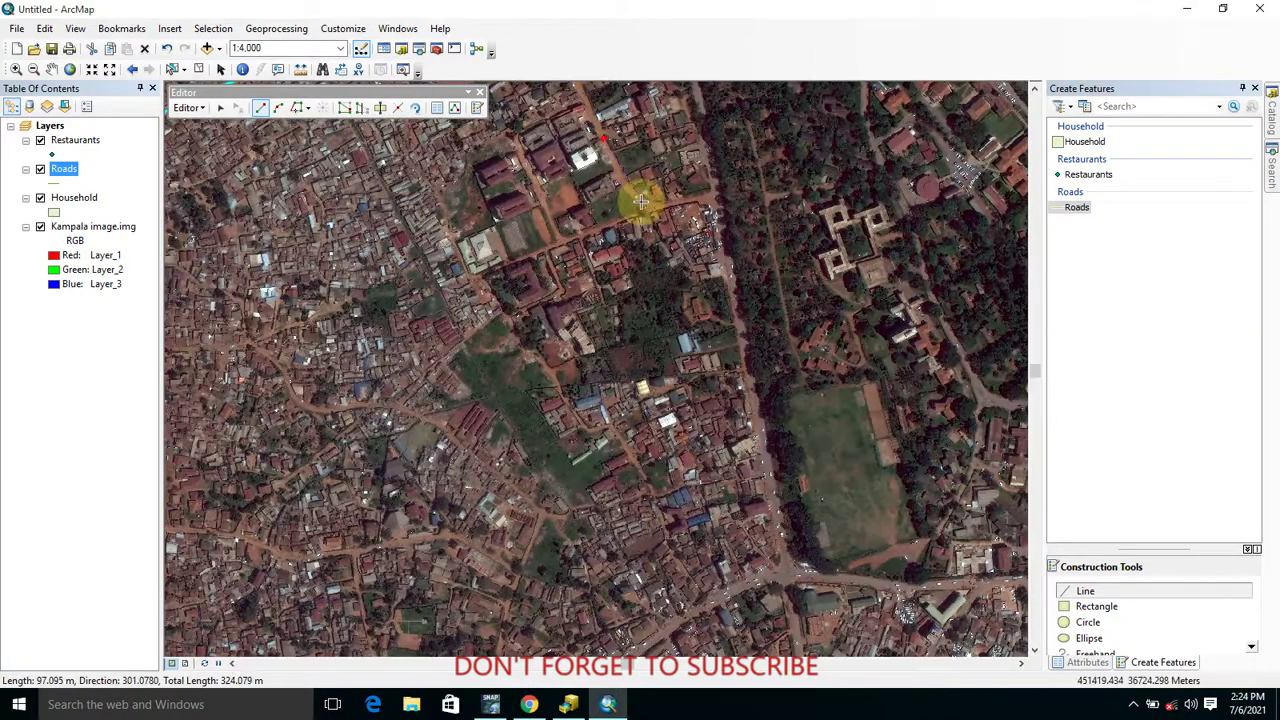
left_click(623, 181)
left_click(652, 206)
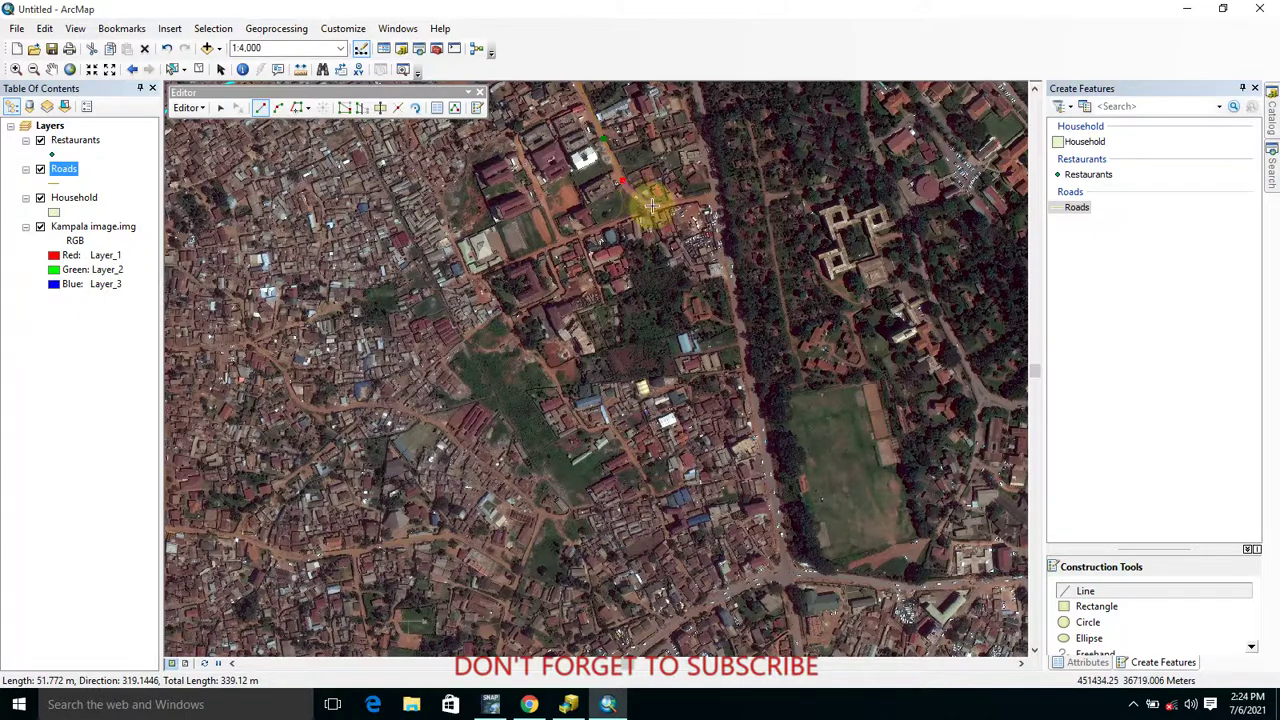
right_click(716, 193)
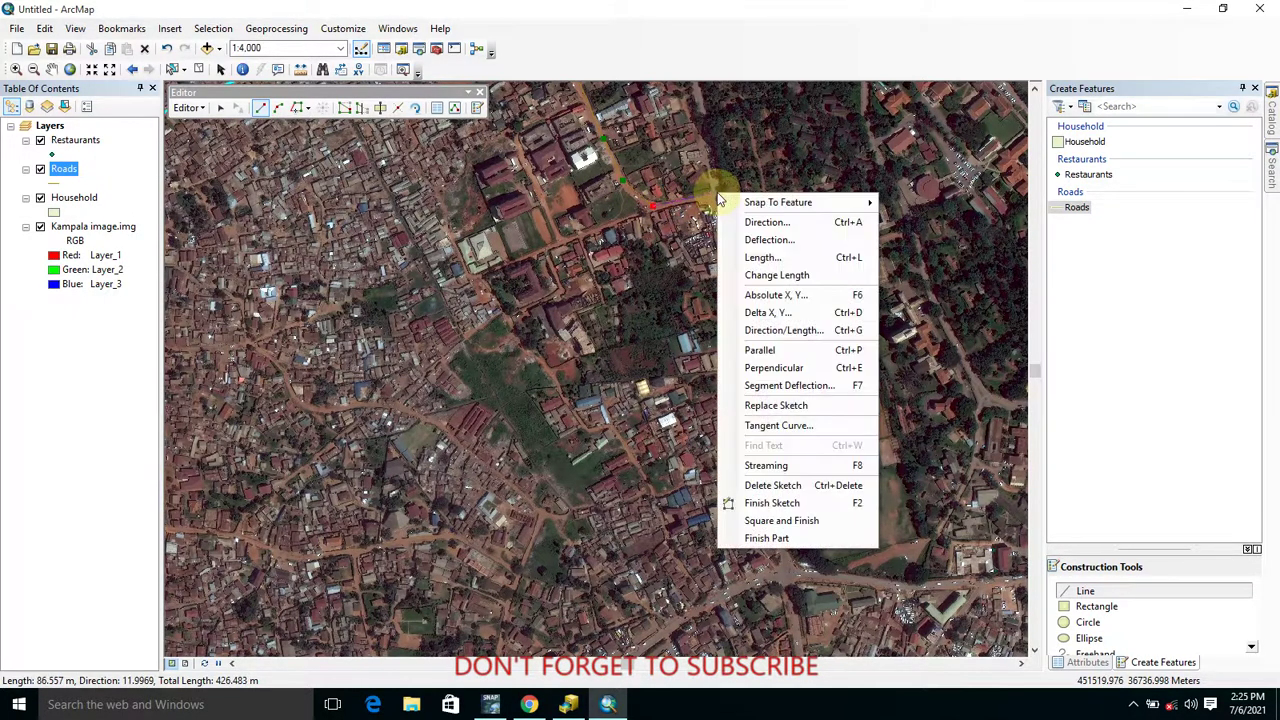
left_click(772, 503)
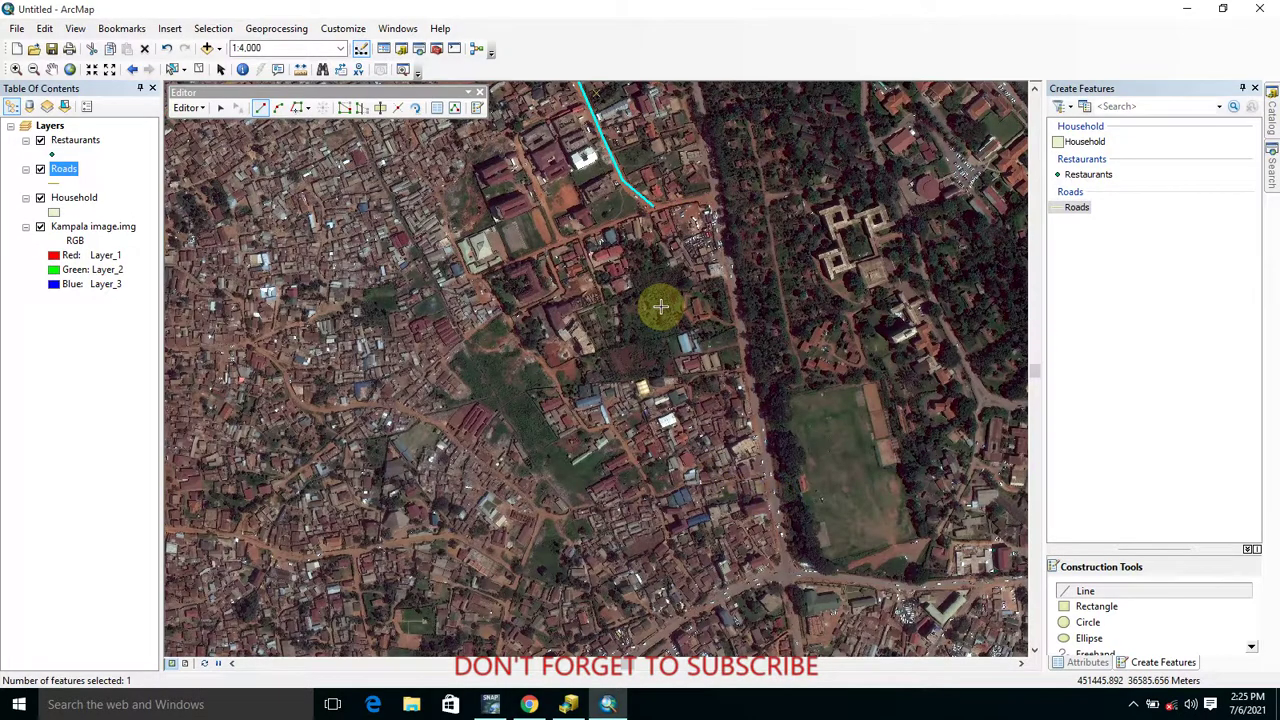
Digitize the western side road from the main road southeast through the dense housing, ending with a short segment turning northeast
scroll(670, 362, "down", 1)
scroll(717, 425, "down", 2)
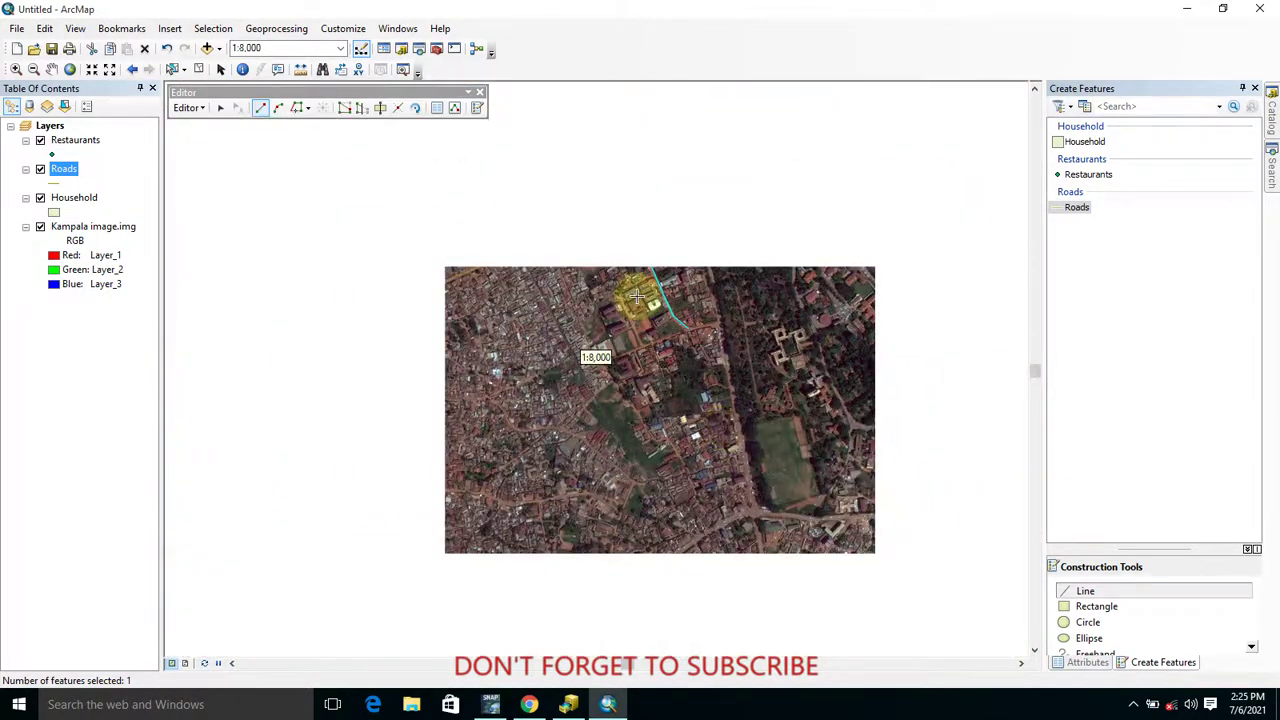
scroll(519, 260, "up", 4)
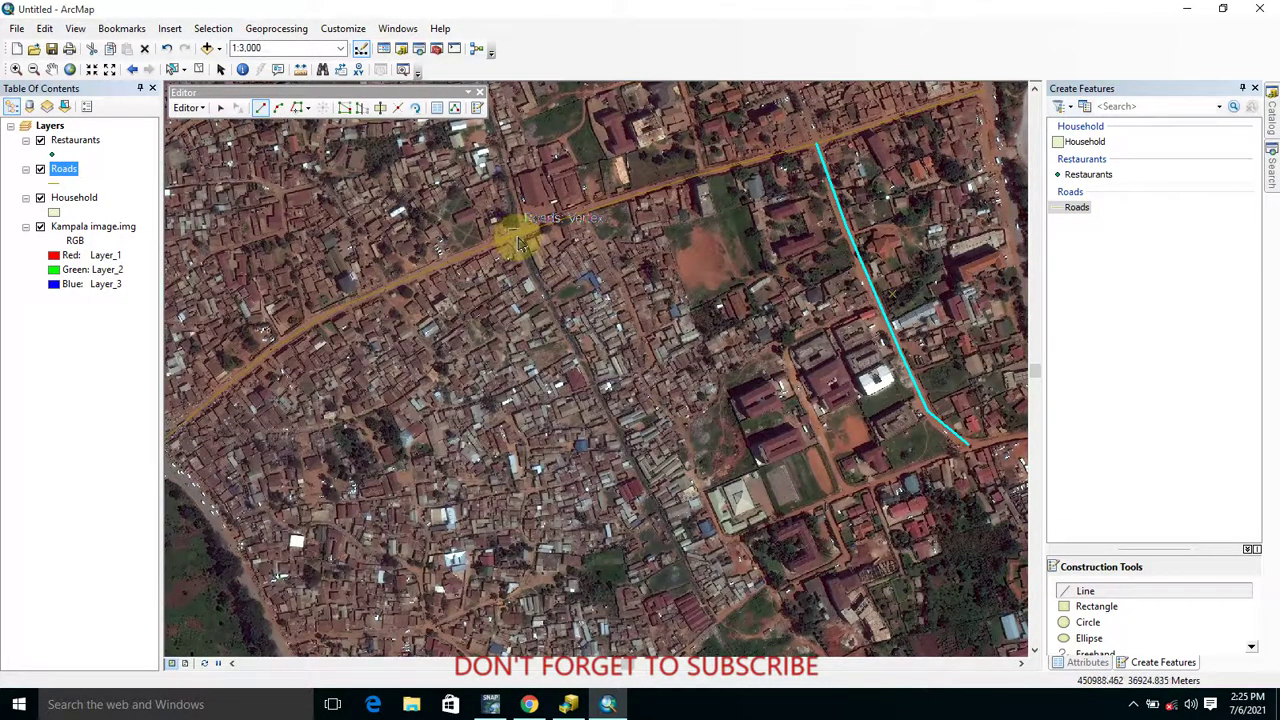
left_click(515, 236)
left_click(557, 320)
left_click(641, 476)
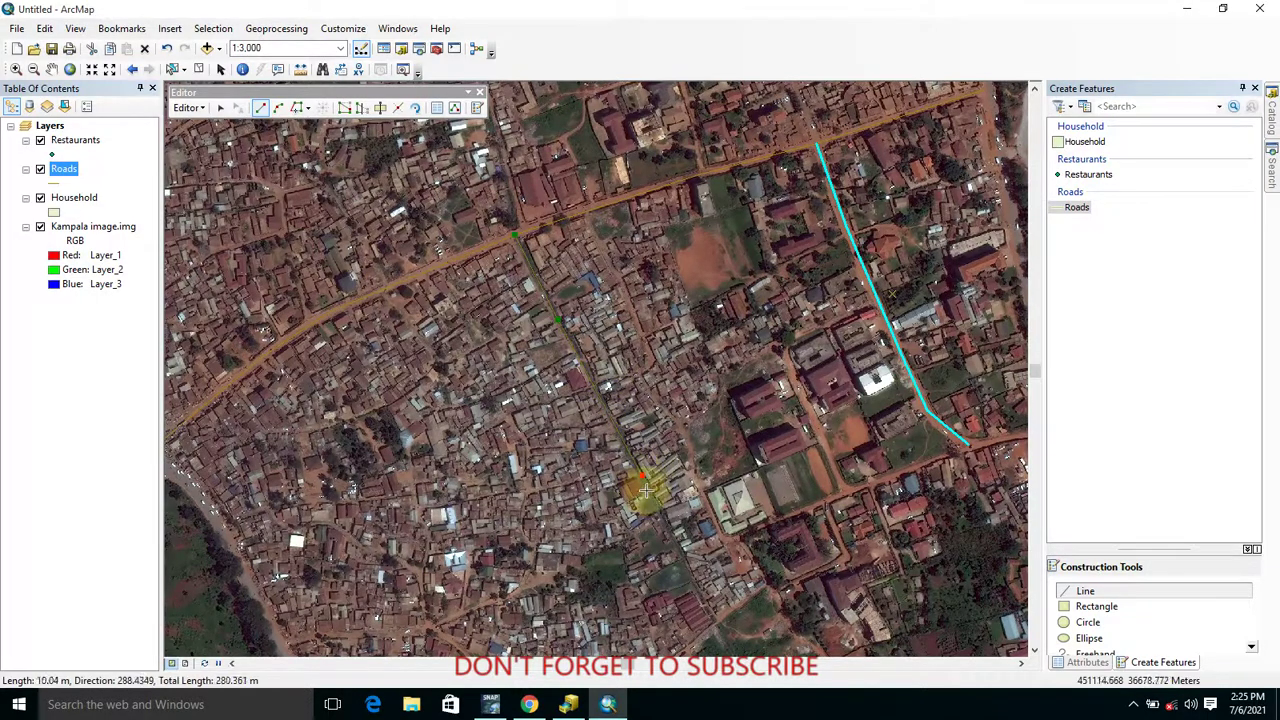
left_click(699, 586)
left_click(718, 622)
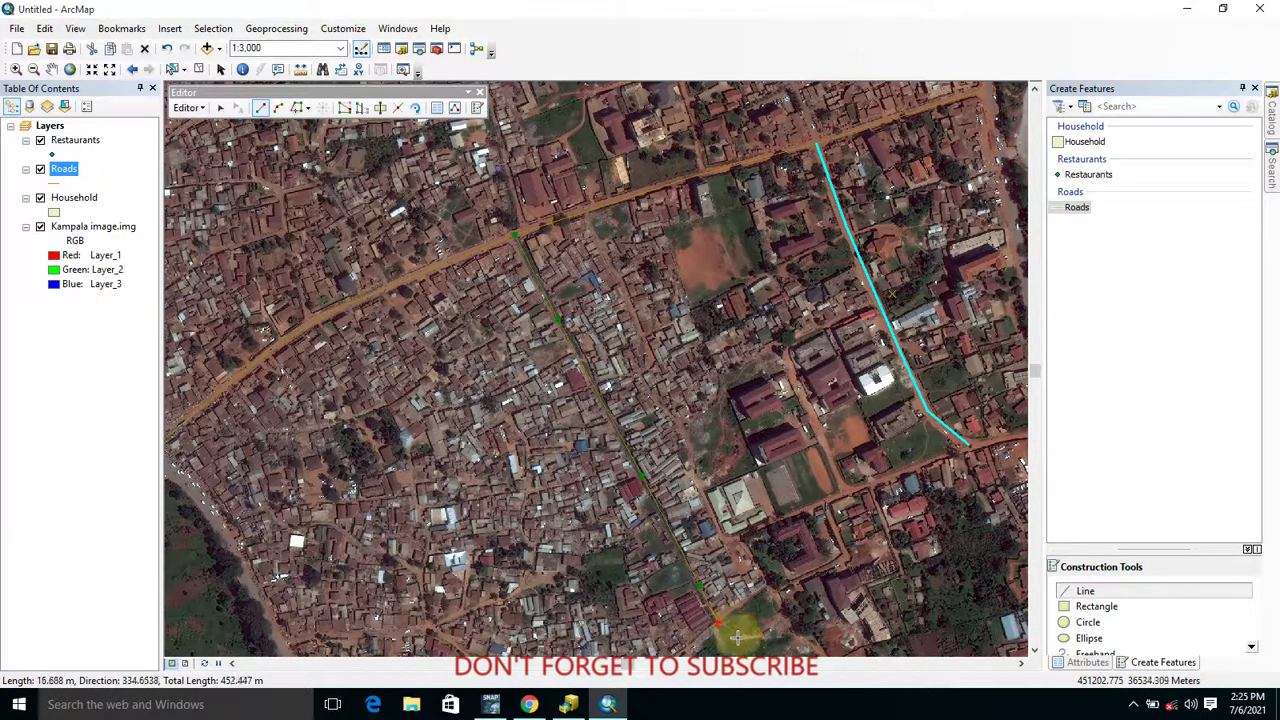
right_click(769, 585)
left_click(836, 534)
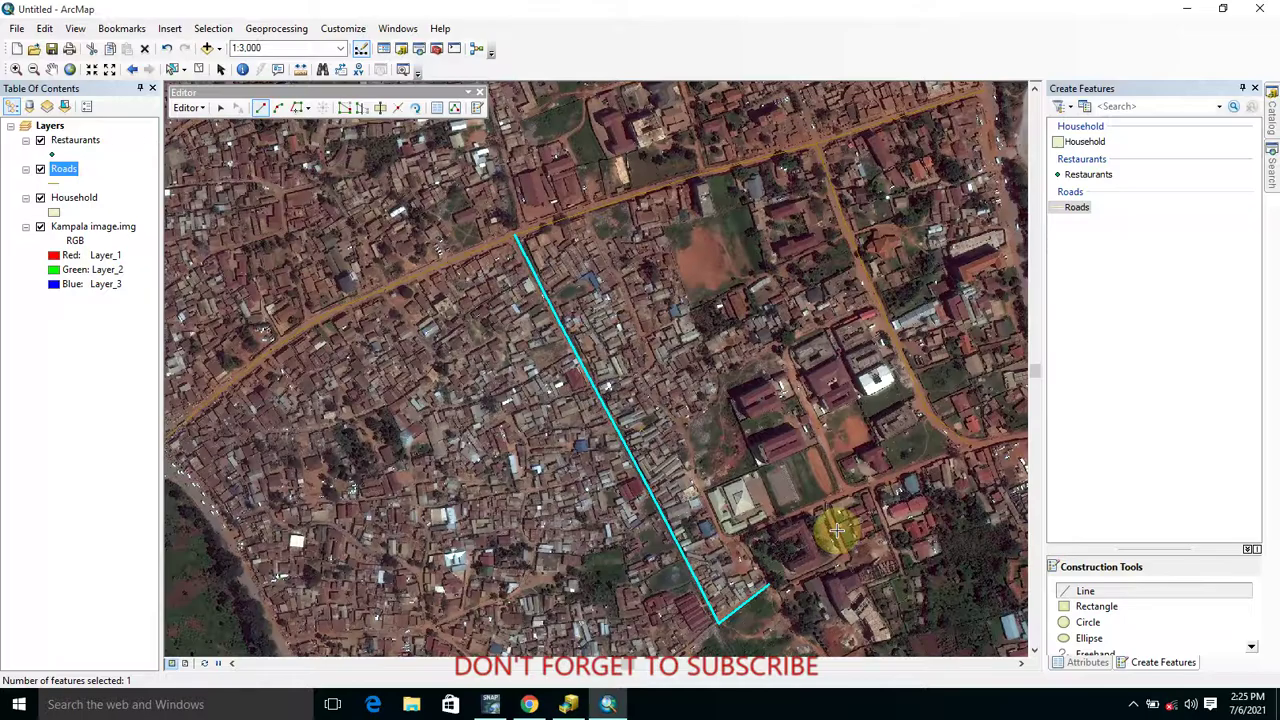
Hide the Kampala image.img layer to review the digitized road lines, and show it again
scroll(590, 288, "down", 3)
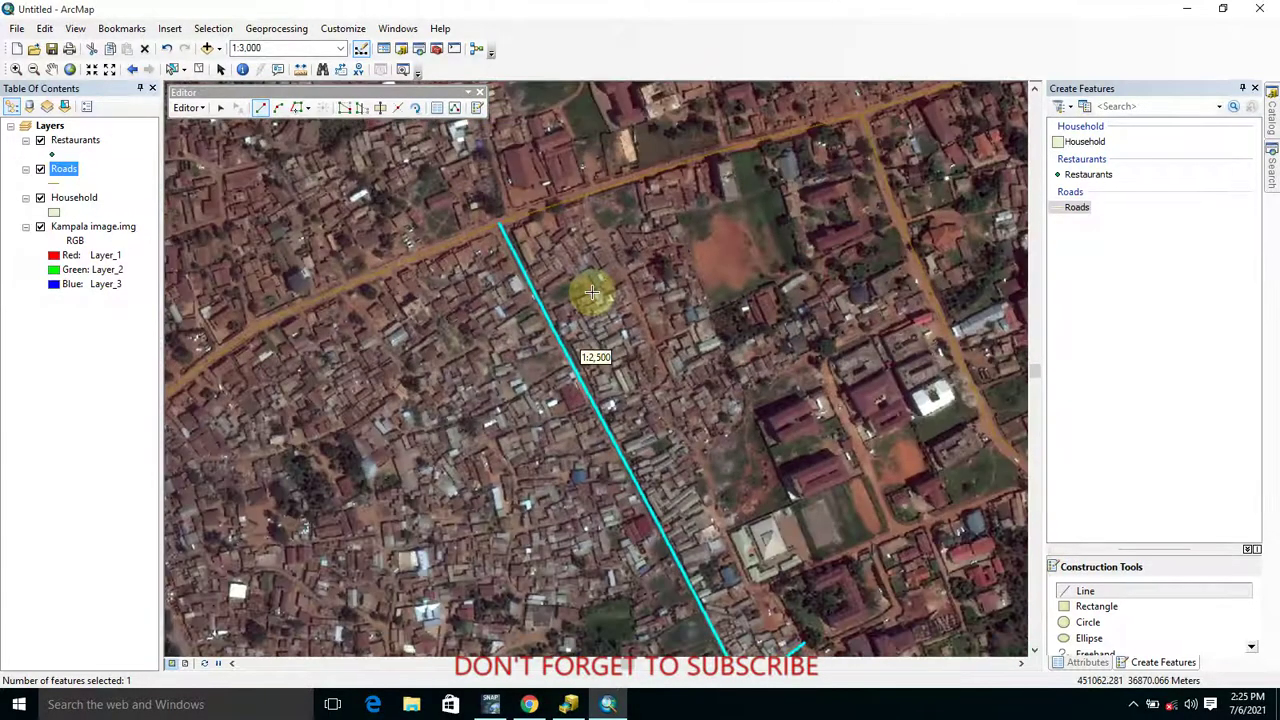
scroll(600, 290, "down", 2)
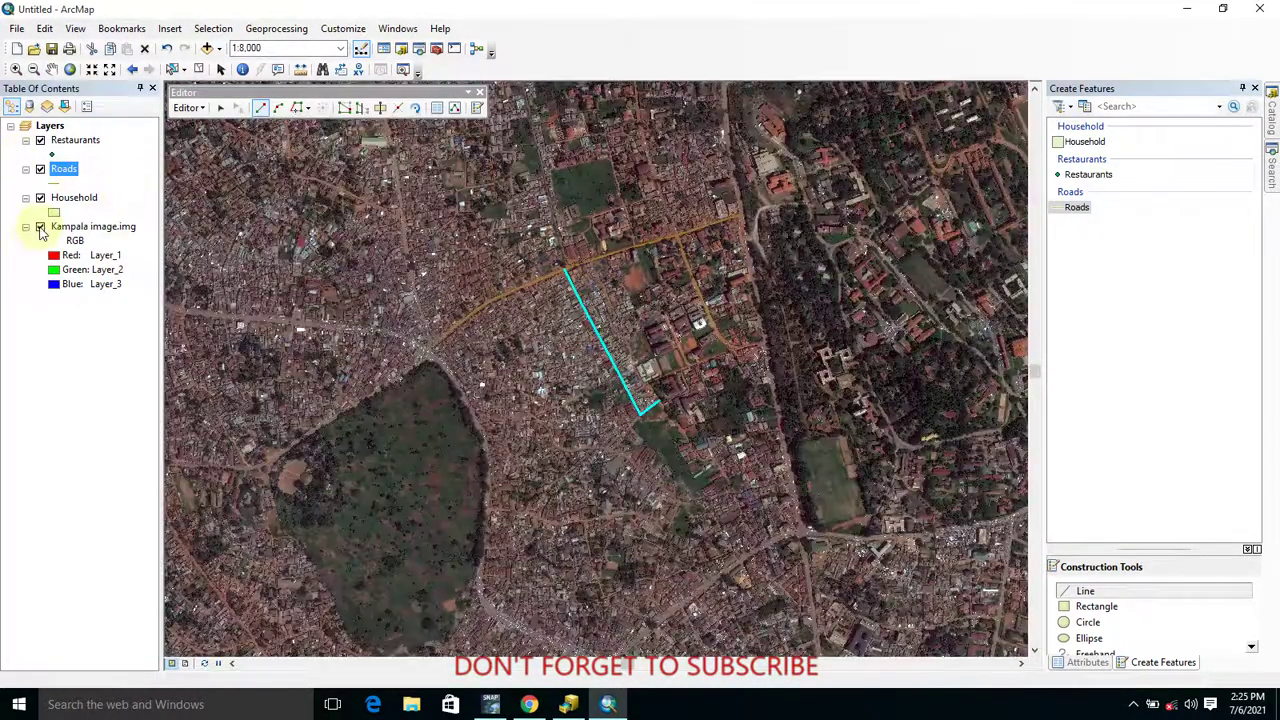
left_click(41, 228)
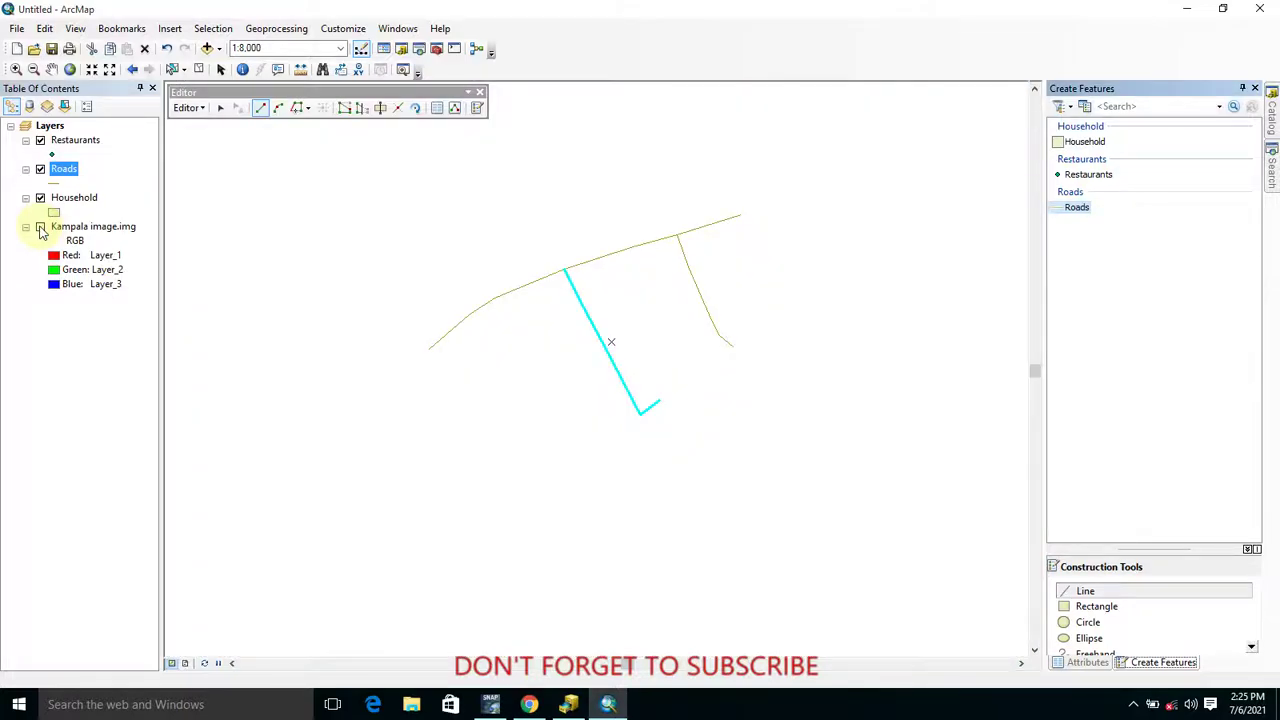
left_click(41, 228)
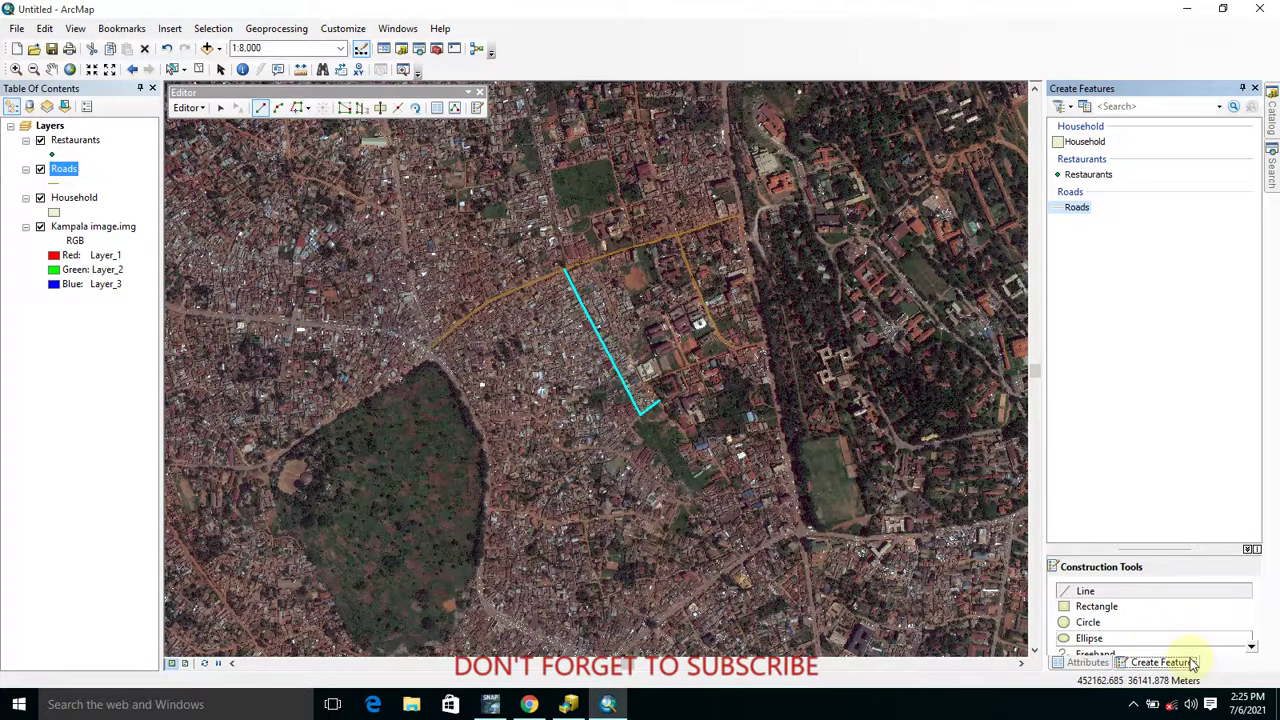
Select the digitized main road with the Edit tool and set its Name attribute to Road 1
left_click(220, 108)
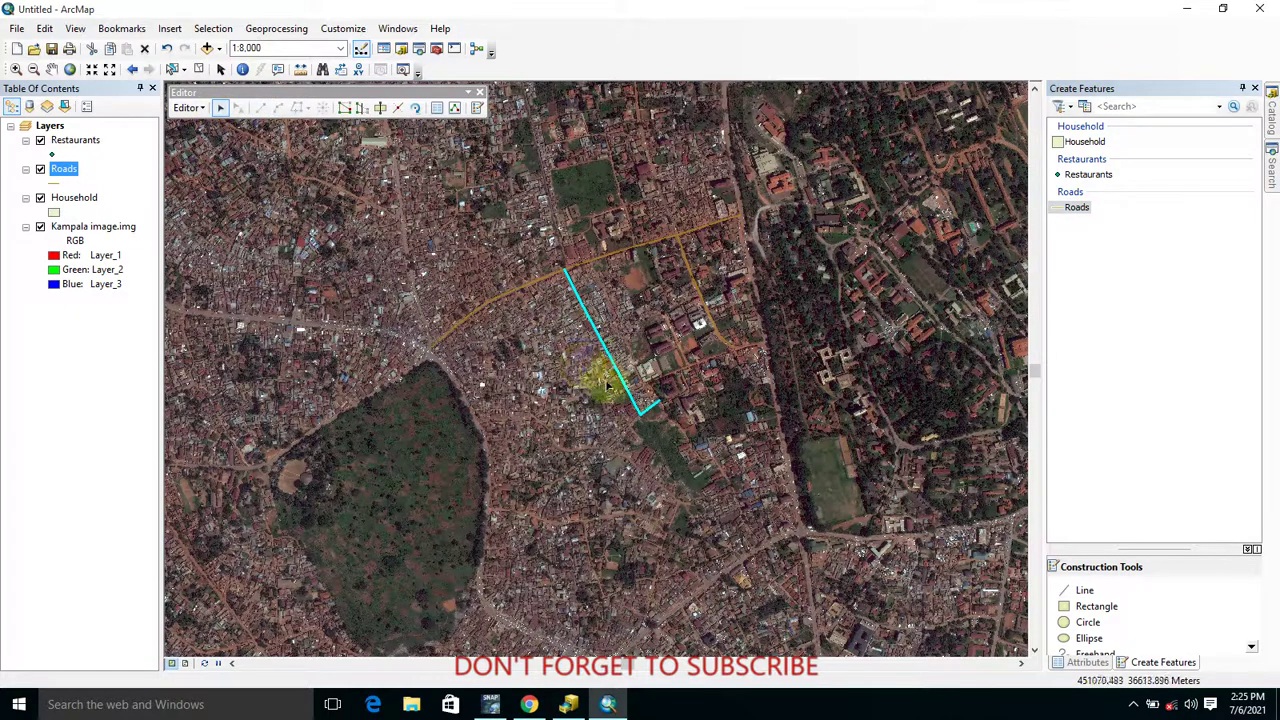
left_click(487, 310)
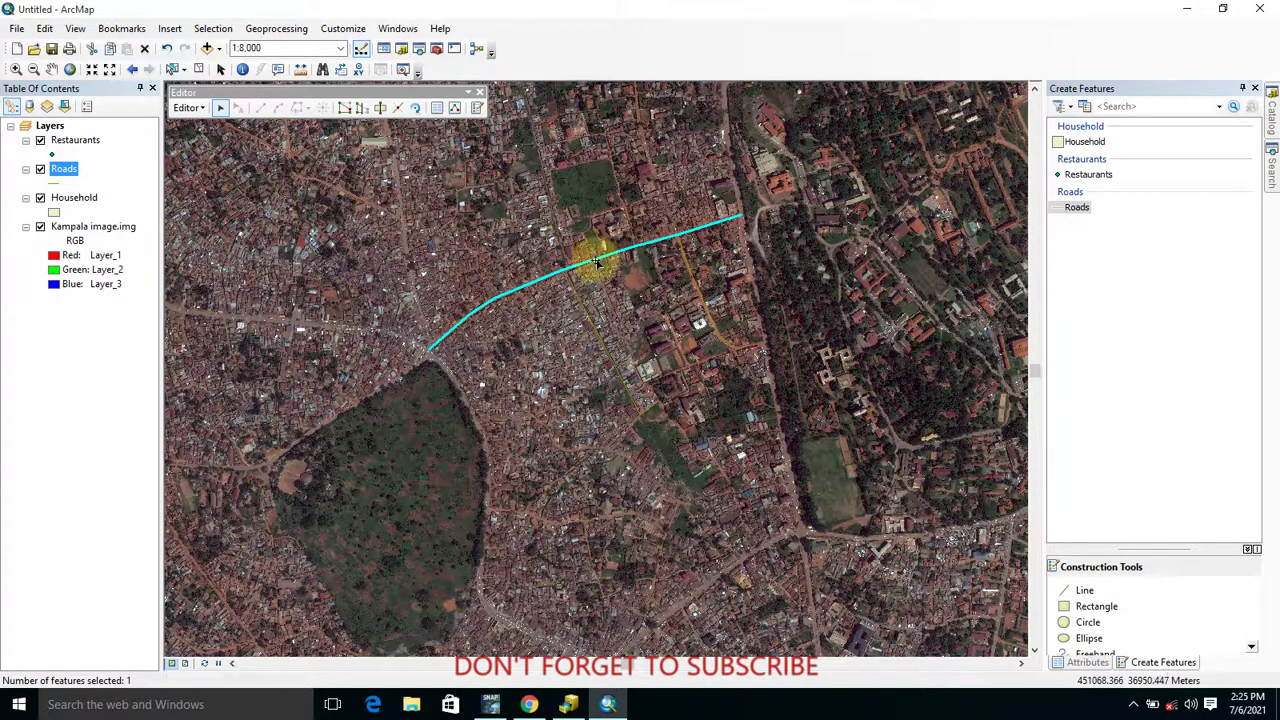
left_click(708, 310)
left_click(611, 253)
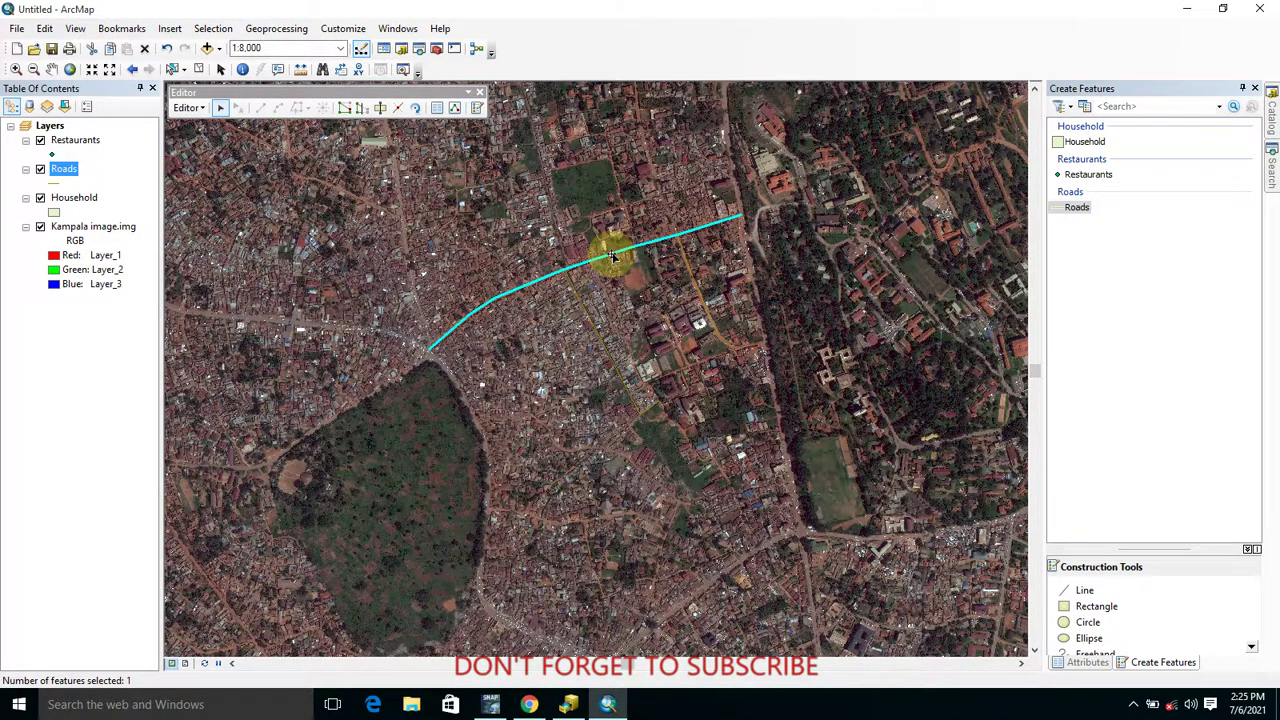
left_click(1060, 664)
left_click(1195, 288)
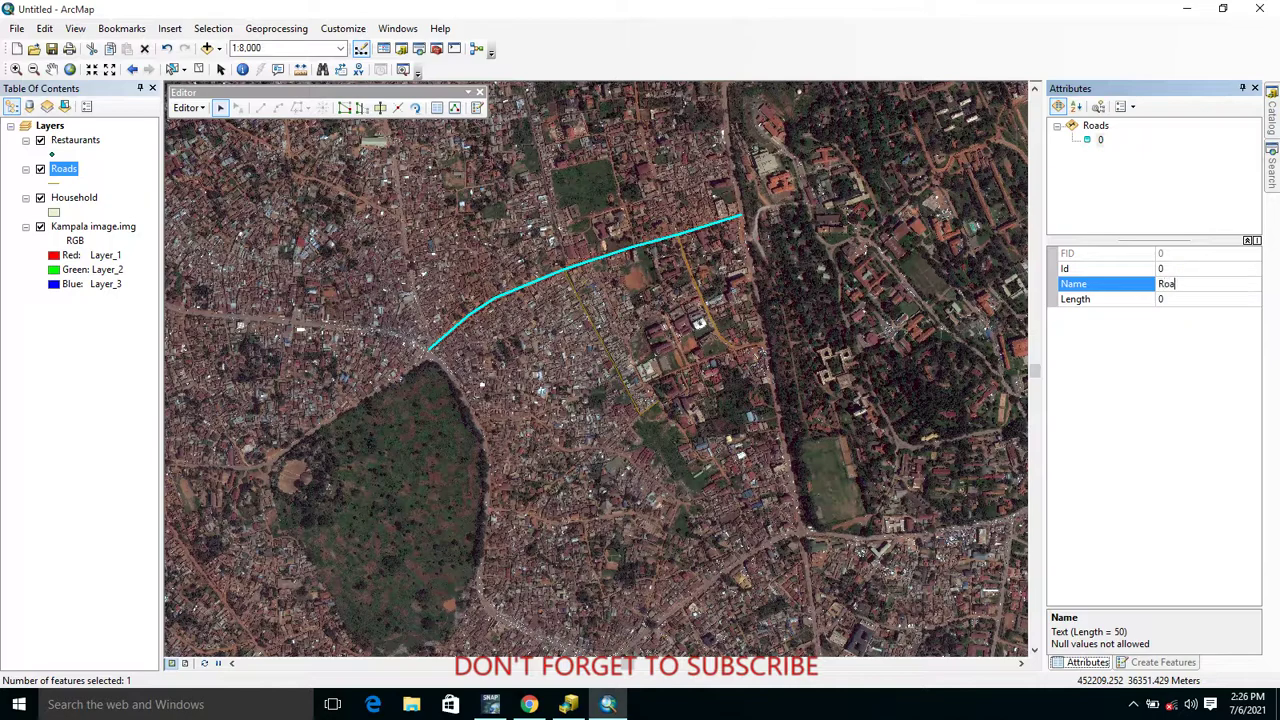
key("Return")
left_click(1173, 300)
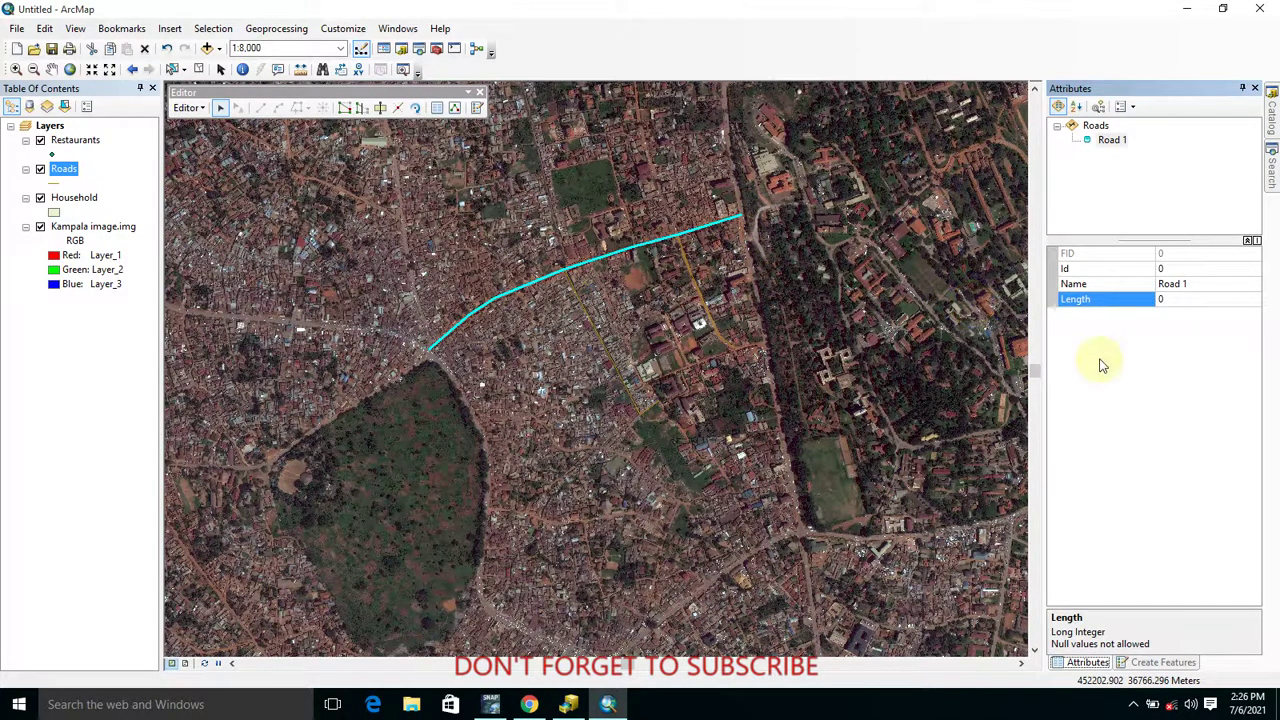
Select the digitized western side road and set its Name attribute to Road 2
left_click(594, 328)
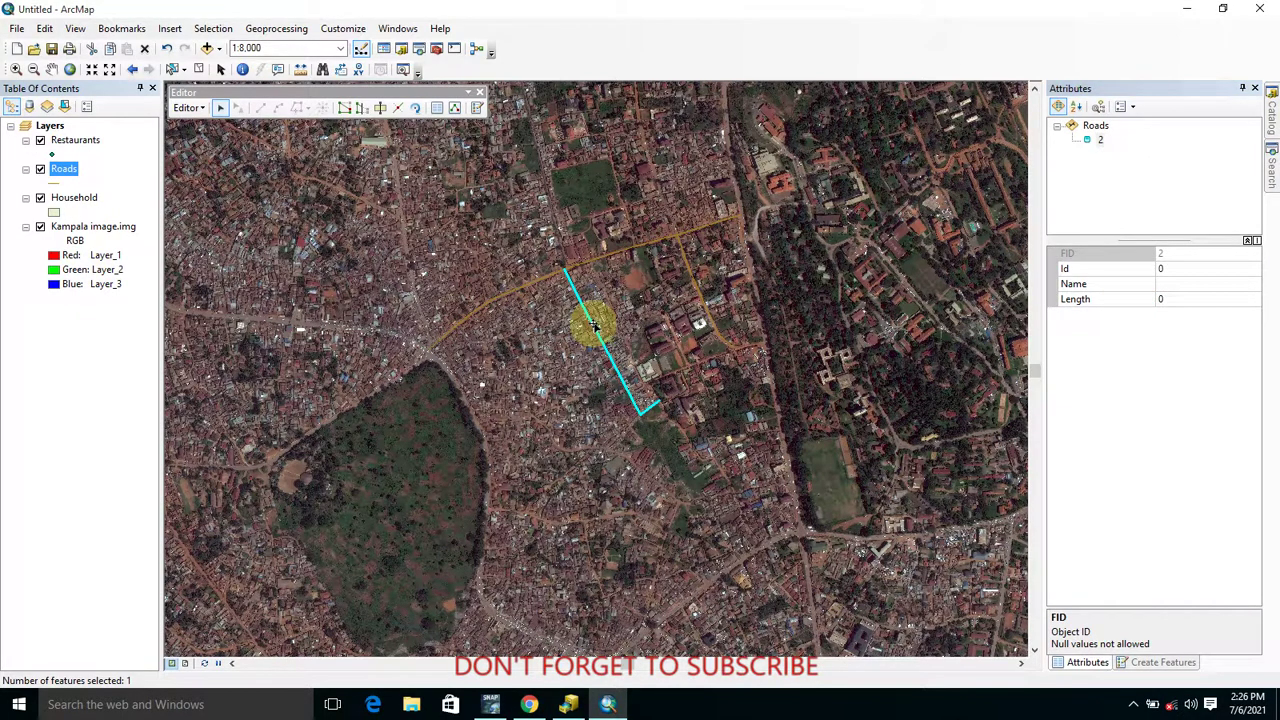
left_click(1164, 285)
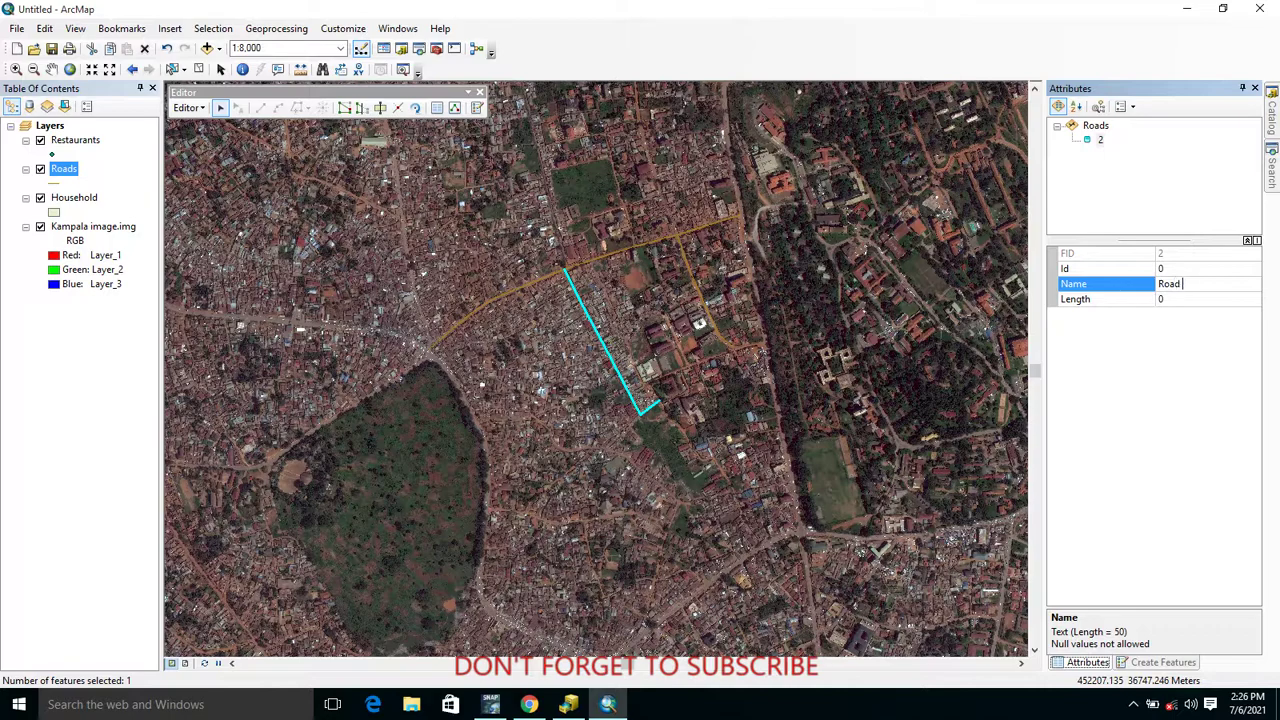
key("Return")
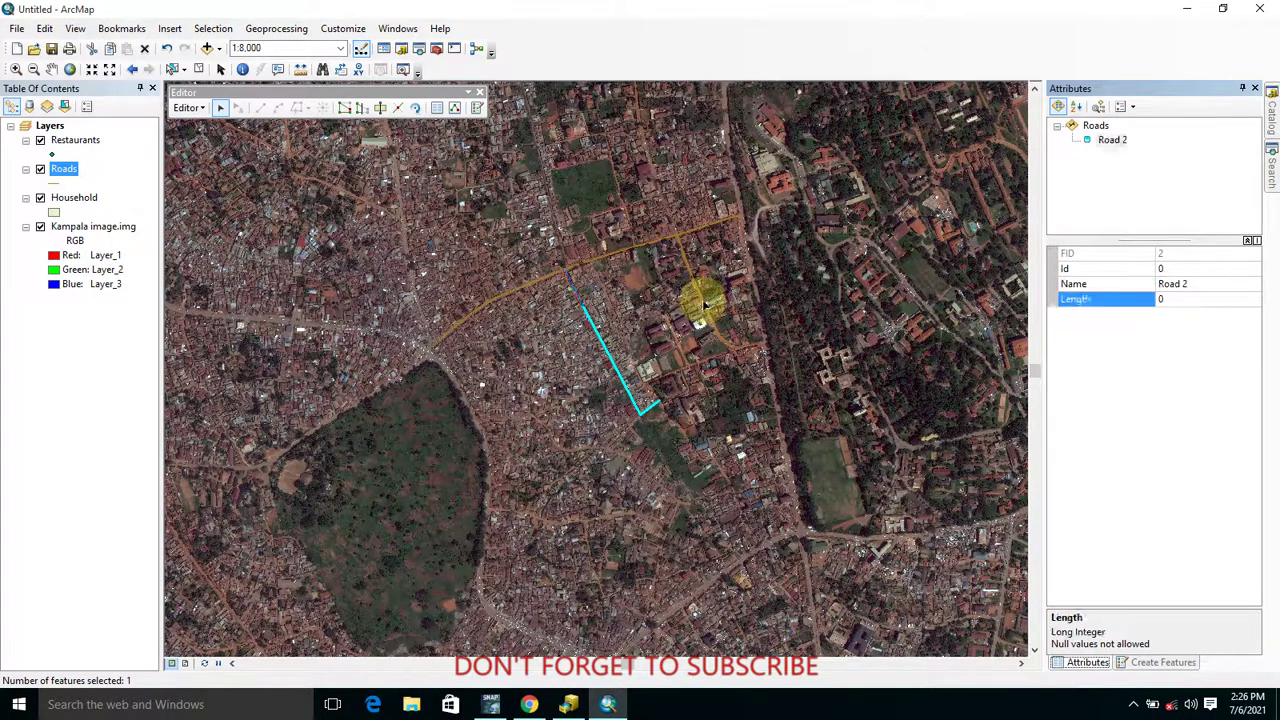
Set the Name attribute of the digitized eastern side road to Road 3 and clear the selection
left_click(705, 298)
left_click(1176, 284)
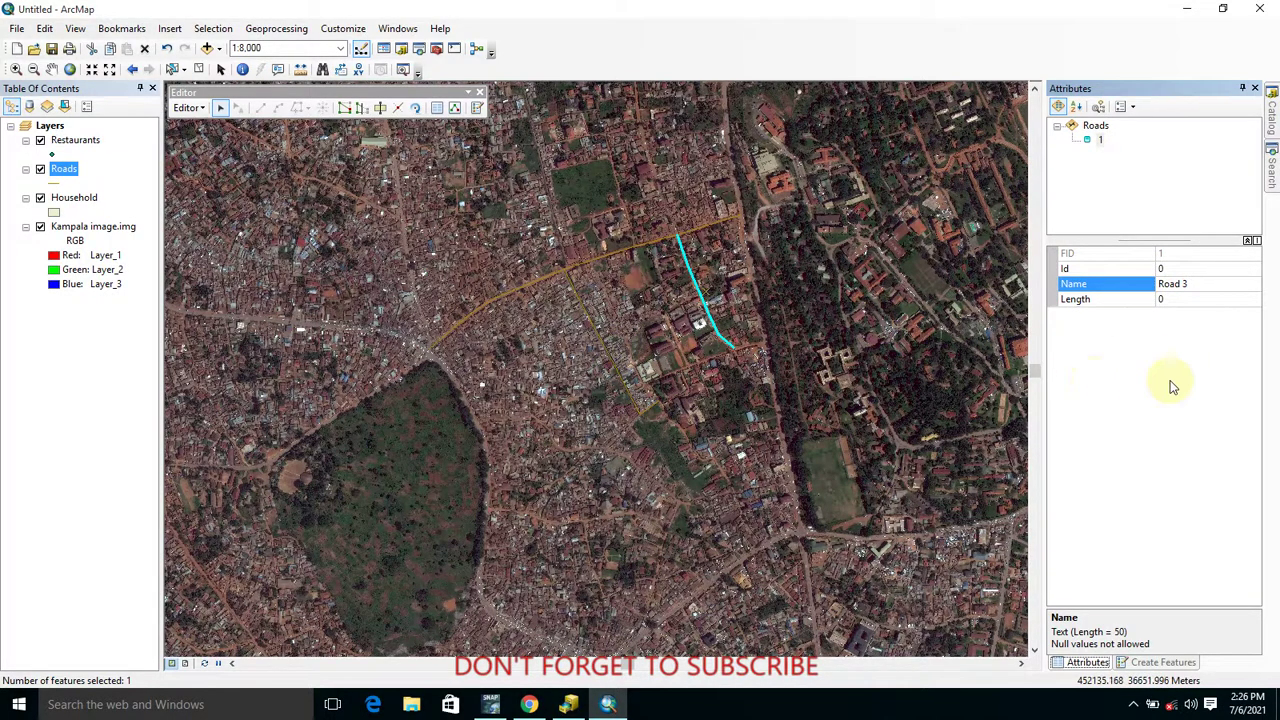
key("Return")
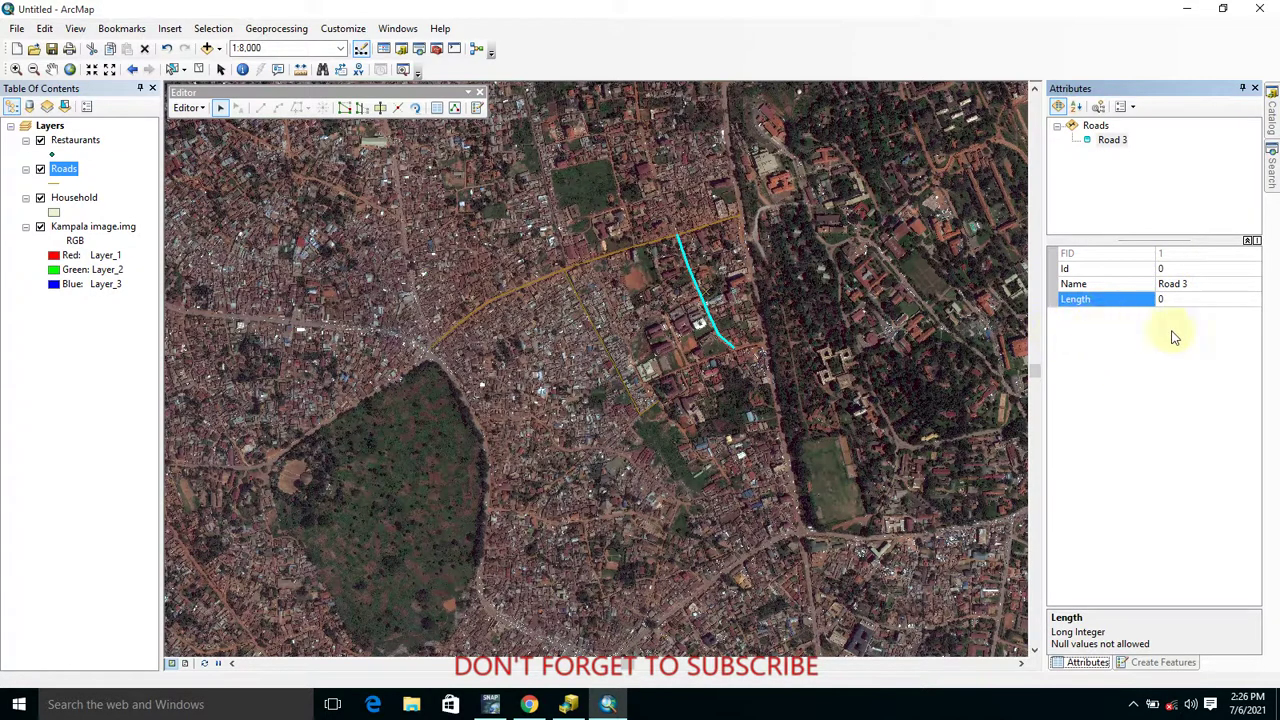
left_click(640, 316)
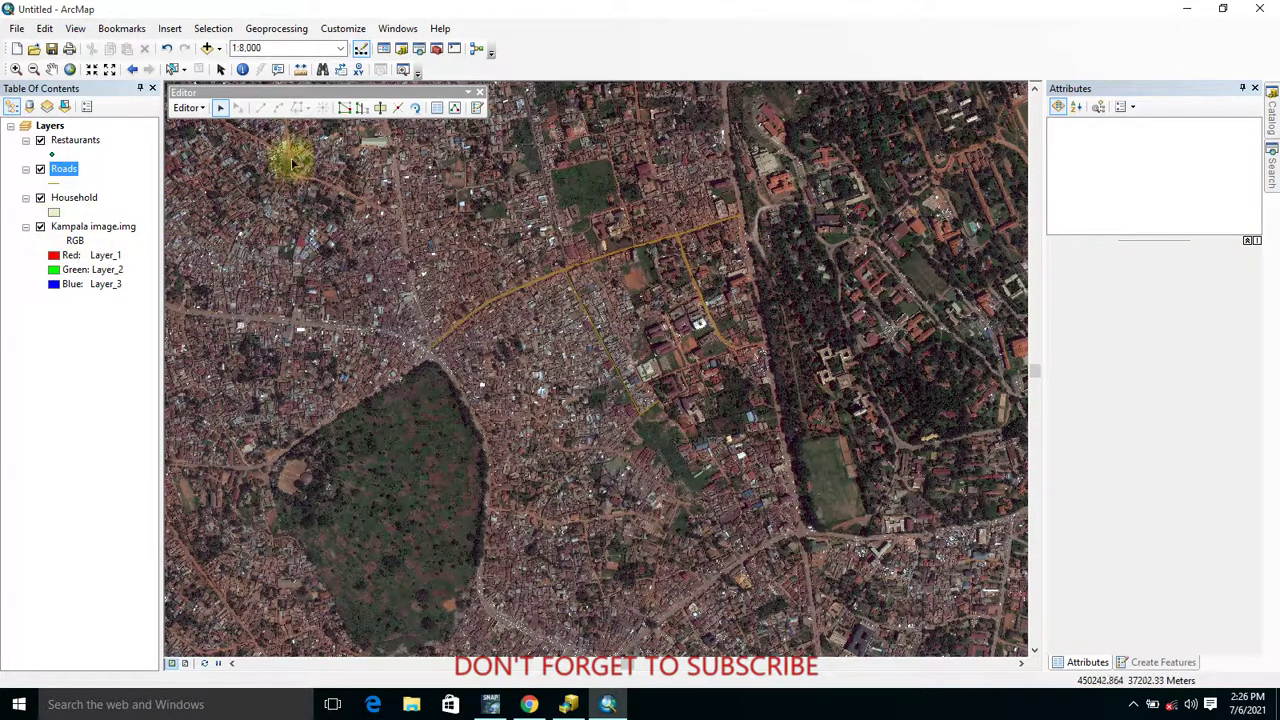
Save the road edits and end the editing session, closing the Editor toolbar
left_click(192, 108)
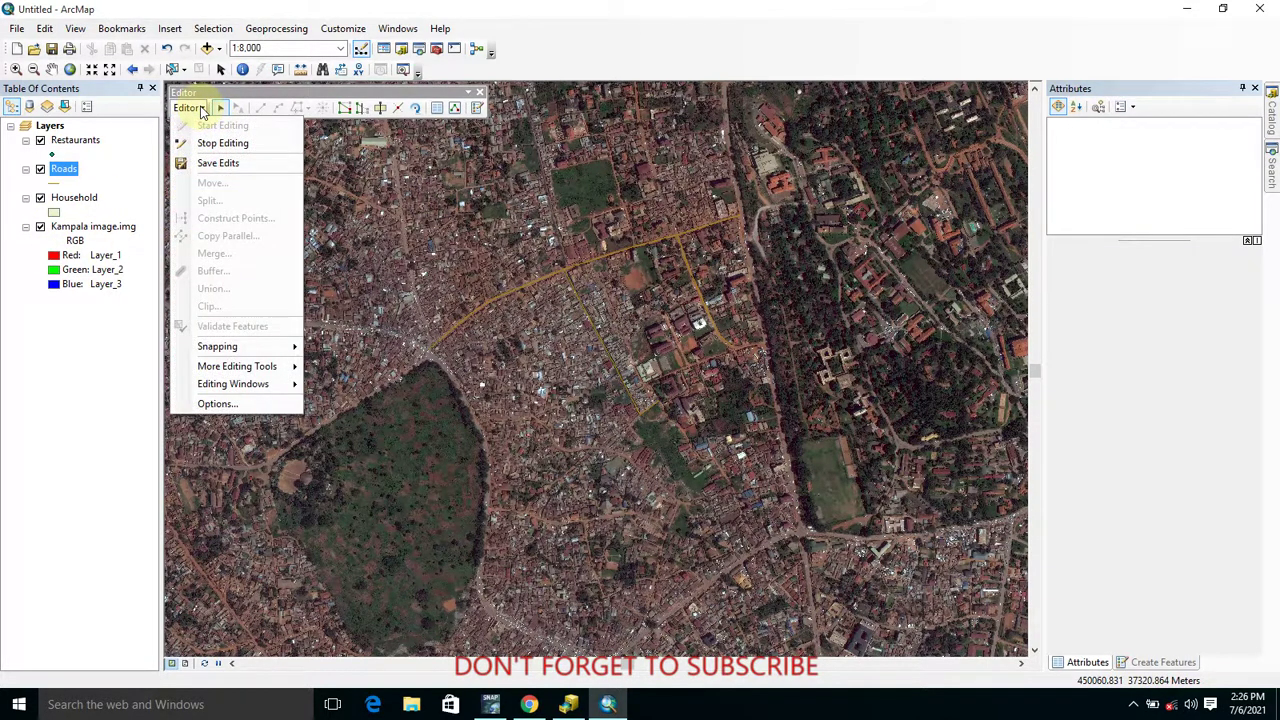
left_click(217, 163)
left_click(185, 108)
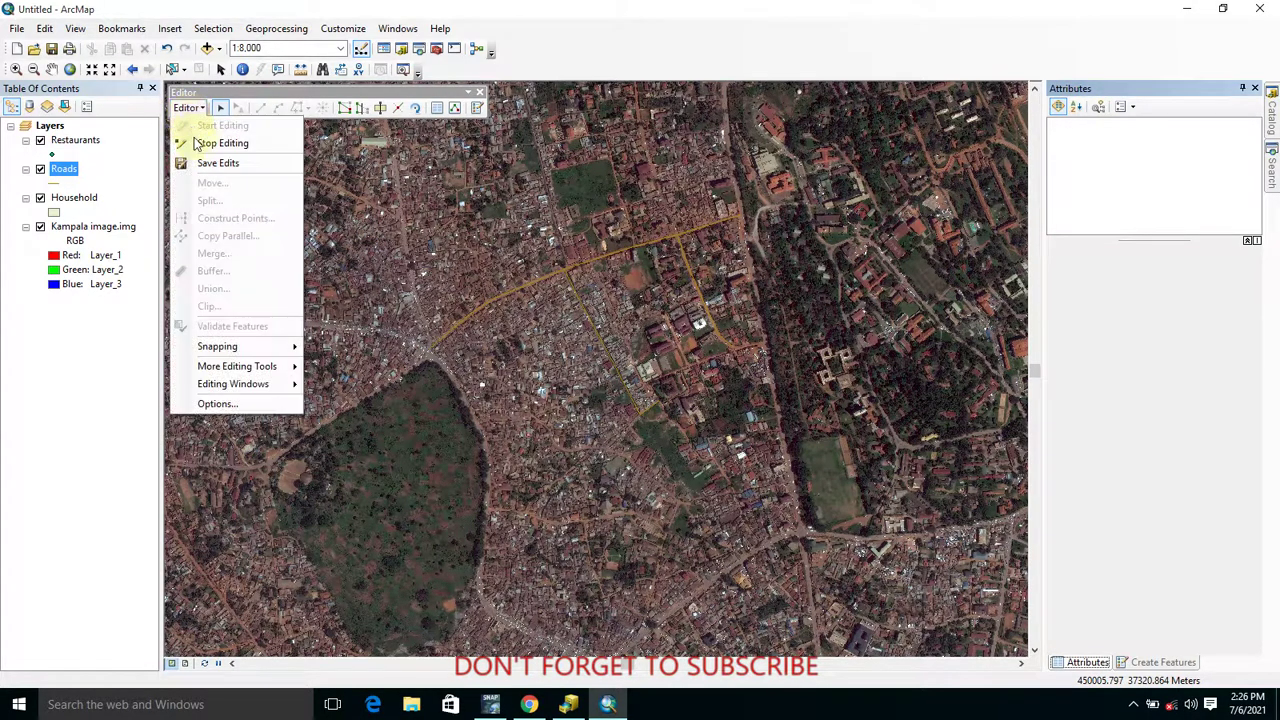
left_click(215, 143)
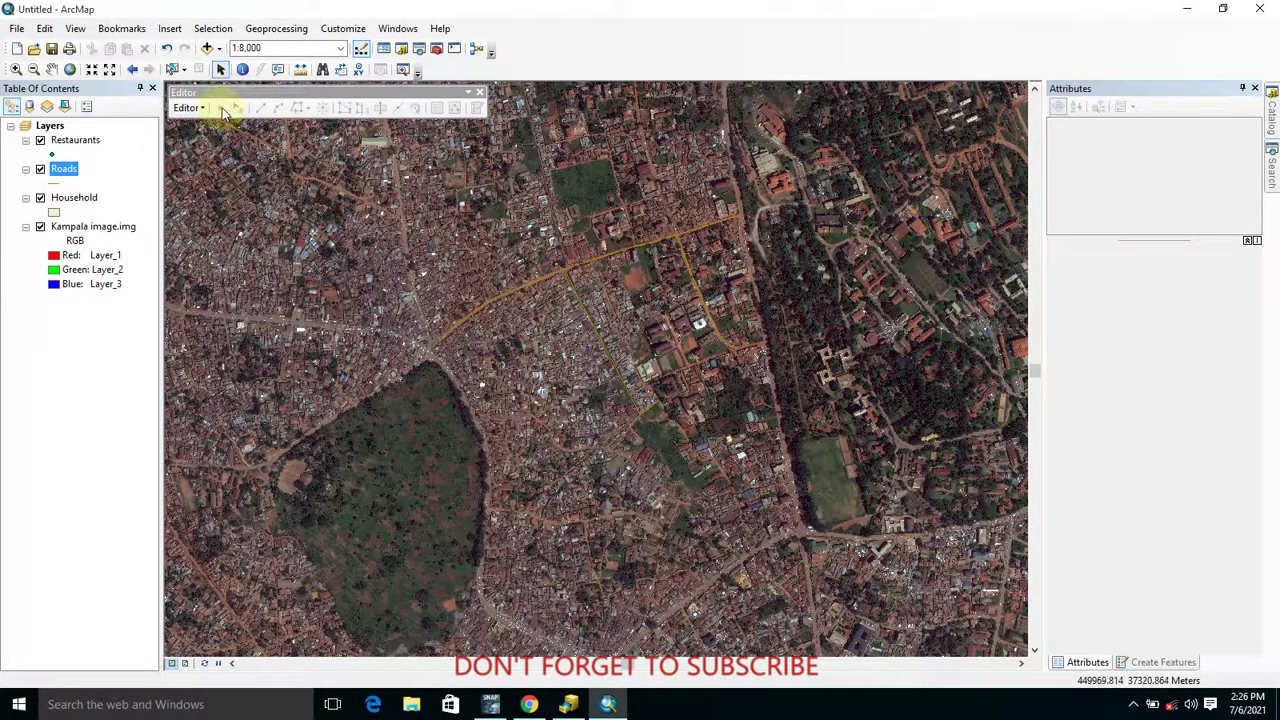
left_click(479, 92)
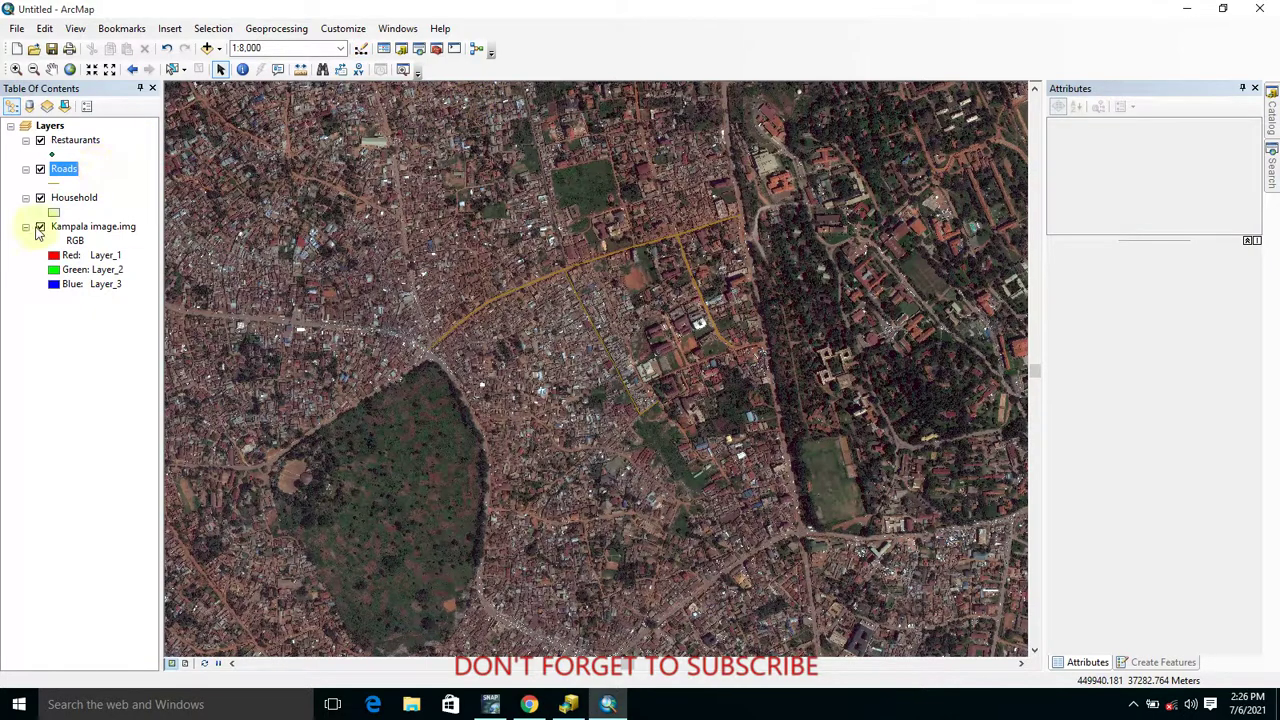
Hide the Kampala image.img layer and examine the three digitized road lines up close
left_click(40, 227)
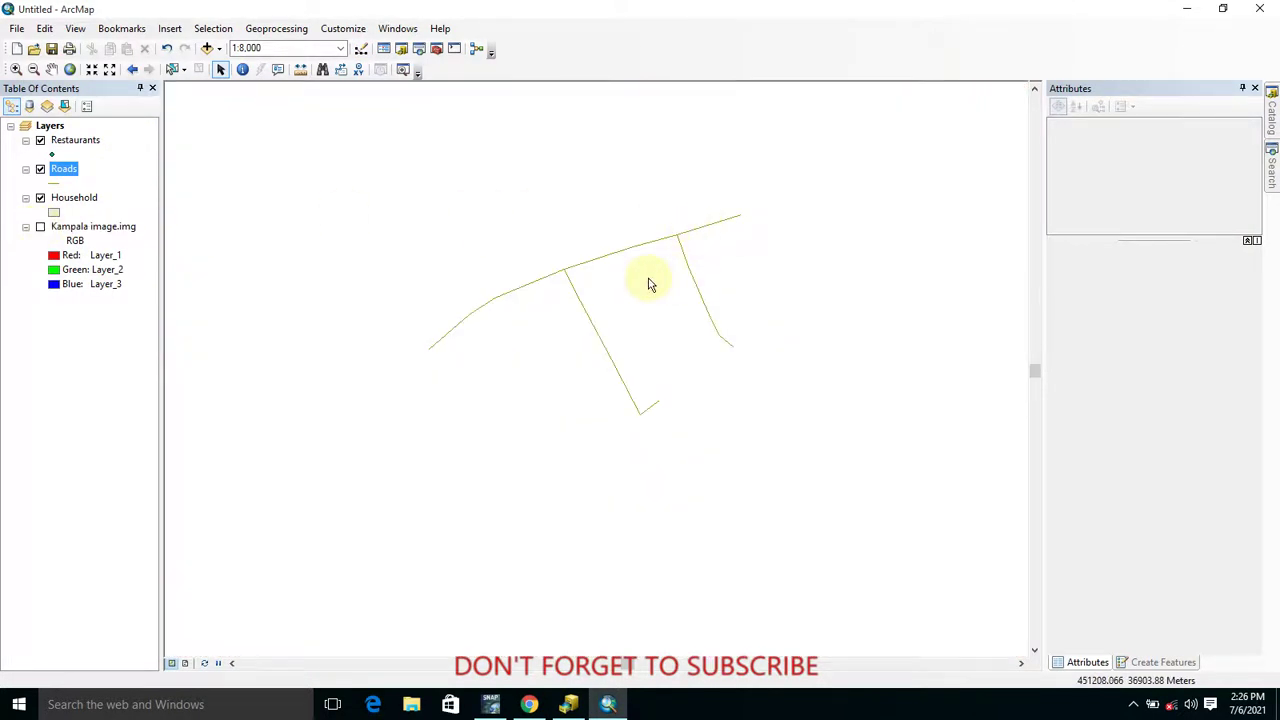
left_click(51, 69)
left_click_drag(621, 224, 483, 272)
scroll(500, 397, "up", 1)
scroll(500, 386, "down", 1)
left_click_drag(594, 355, 608, 308)
scroll(582, 306, "down", 2)
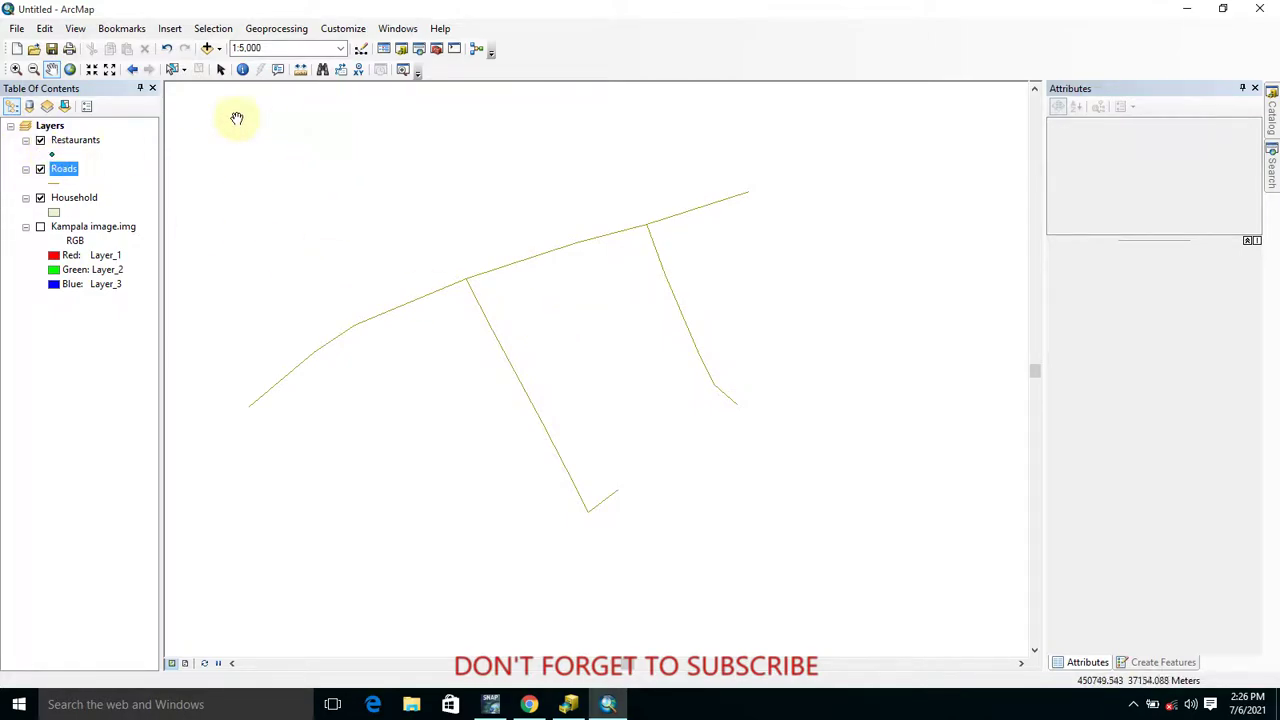
Turn on feature labels for the Roads layer so each line shows its name
right_click(57, 172)
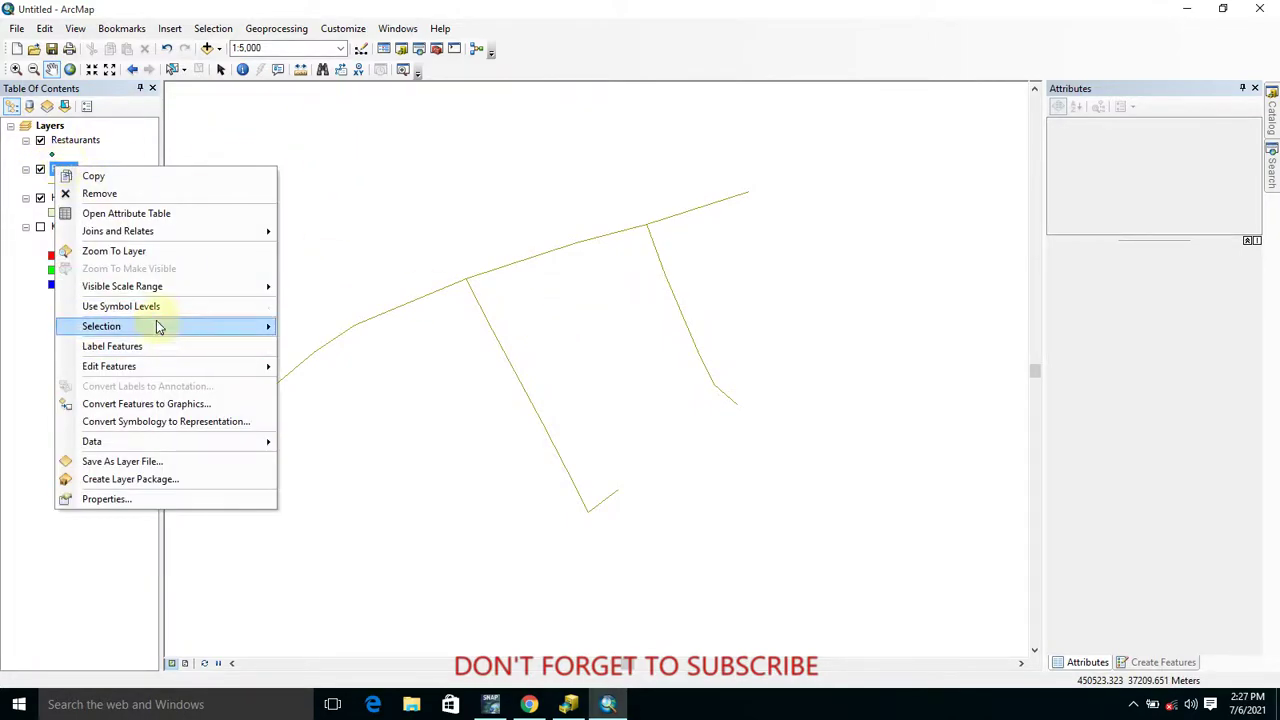
left_click(157, 347)
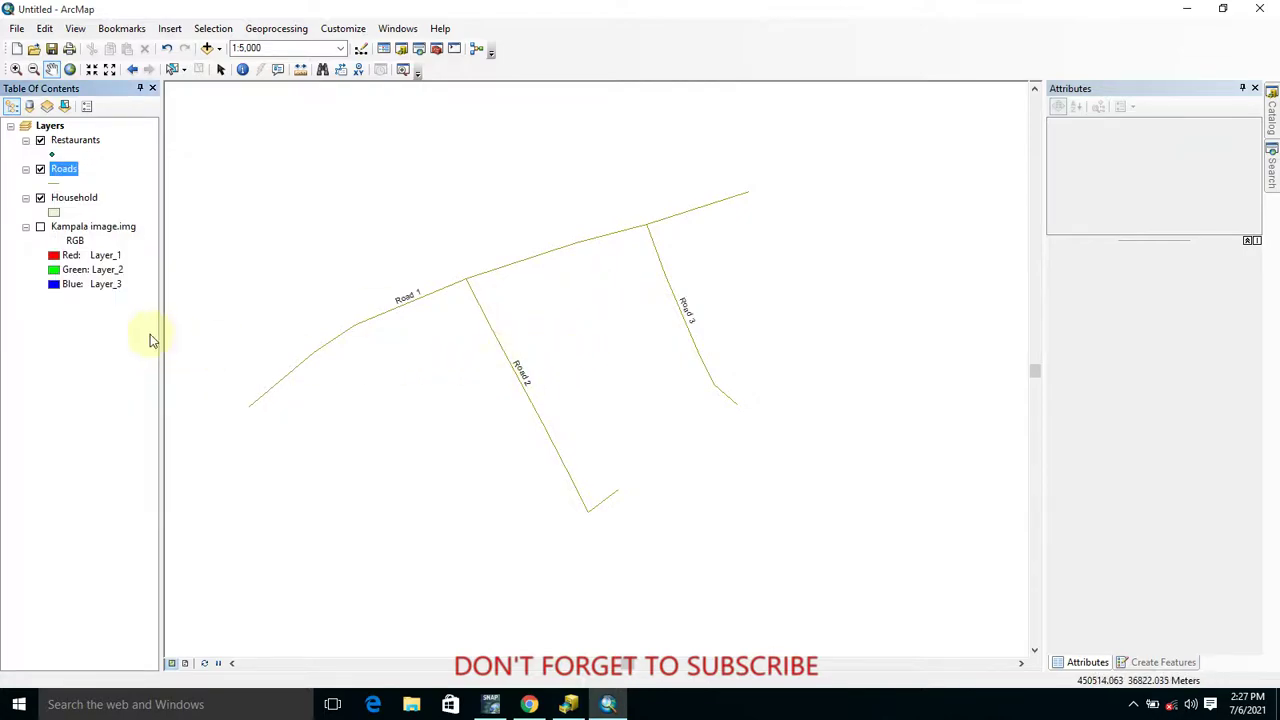
right_click(77, 170)
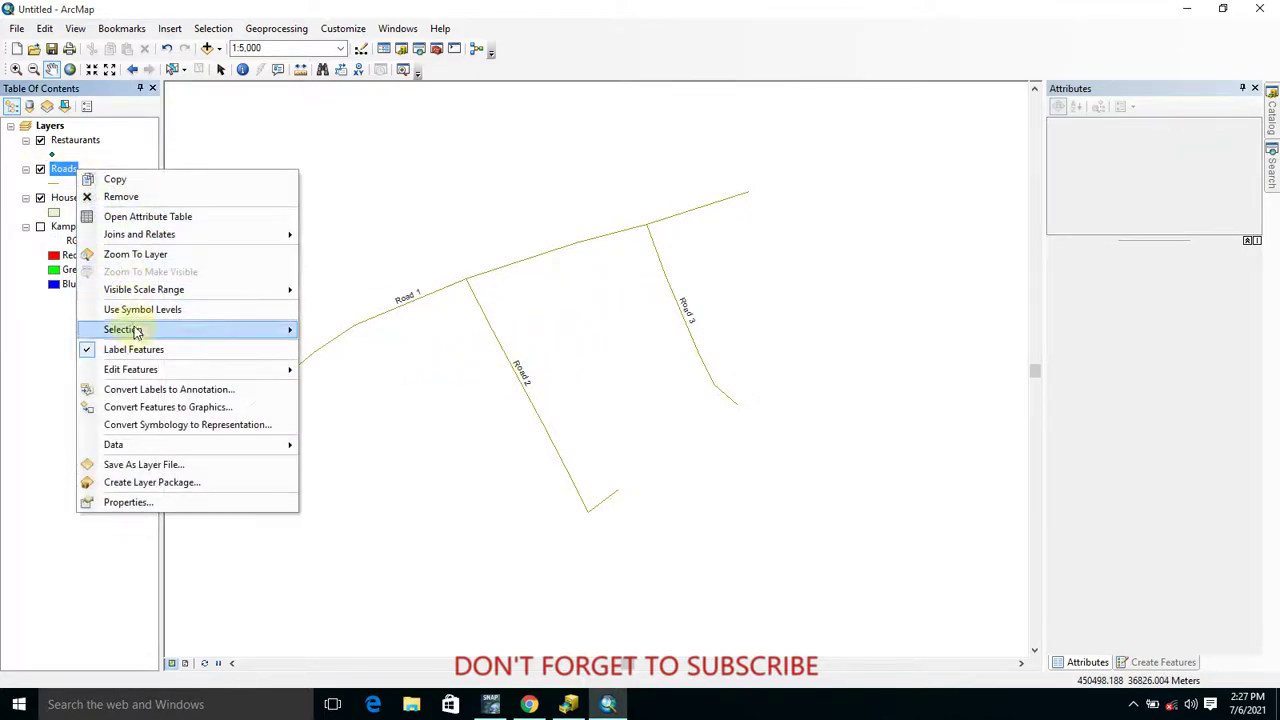
left_click(435, 233)
left_click_drag(549, 396, 476, 218)
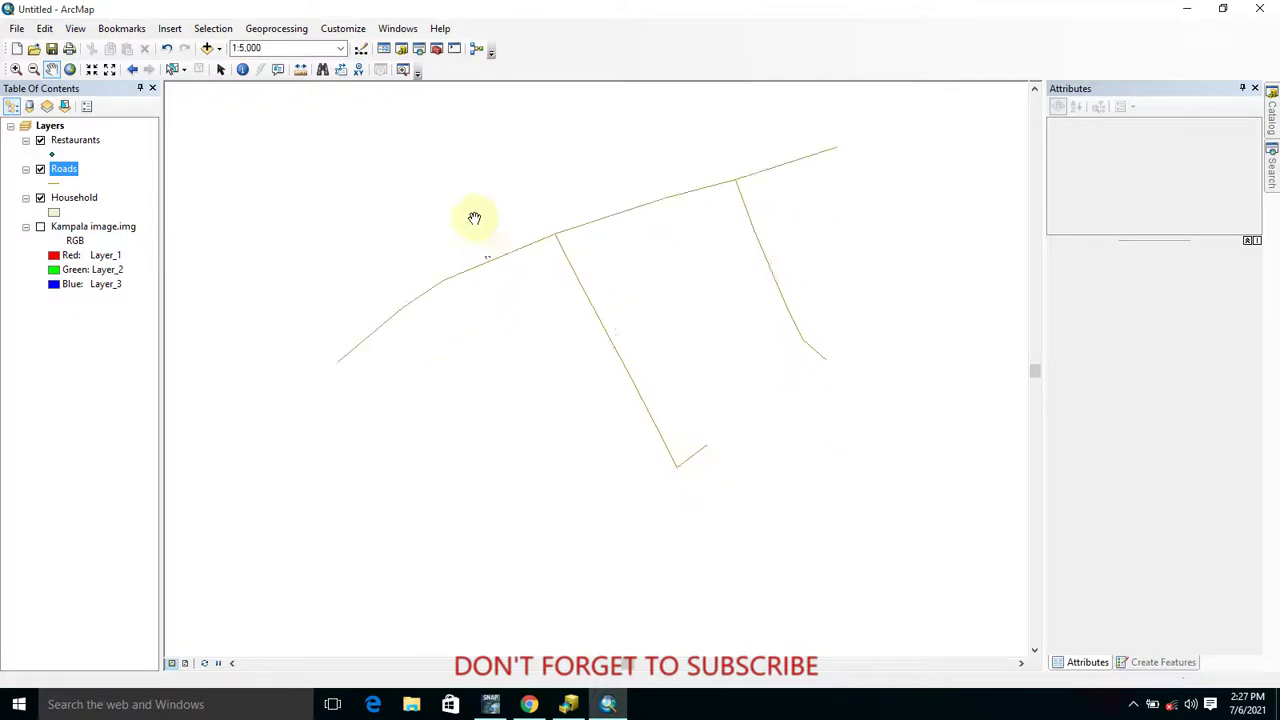
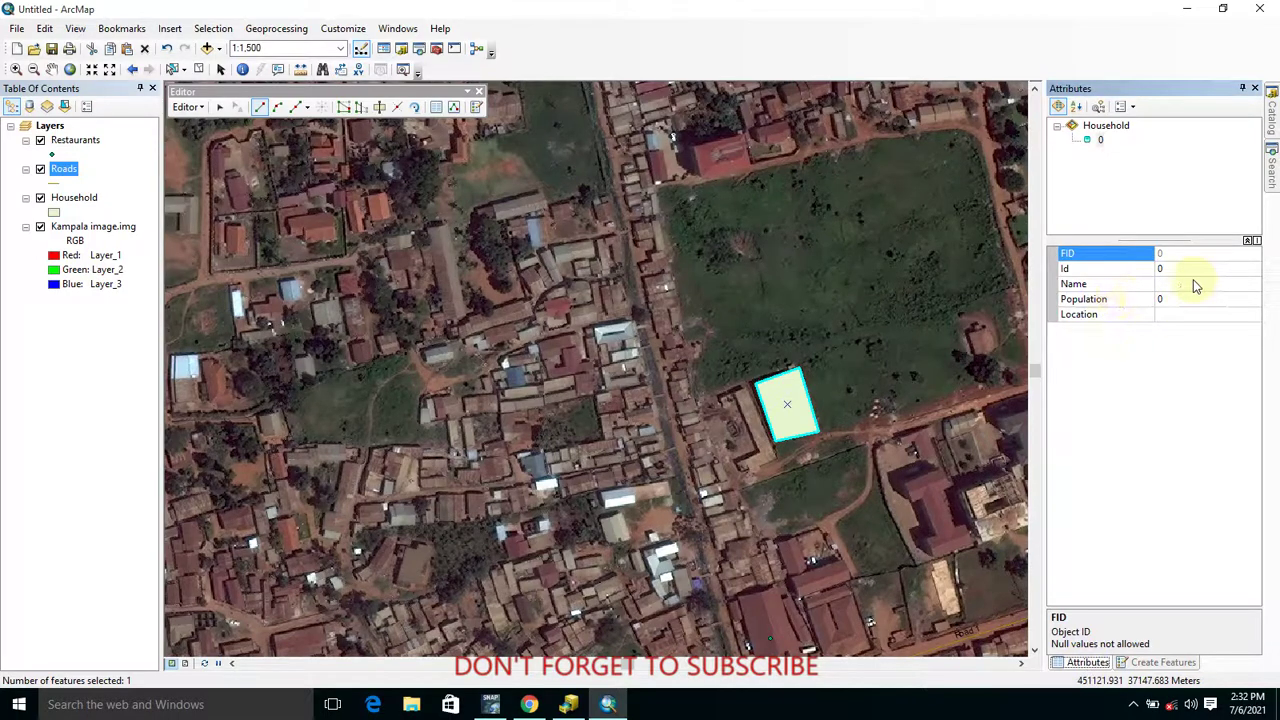
Set the first household polygon's Name to Home 1, Population to 2 and Location to Kampala, and save the edits
type("Home 1")
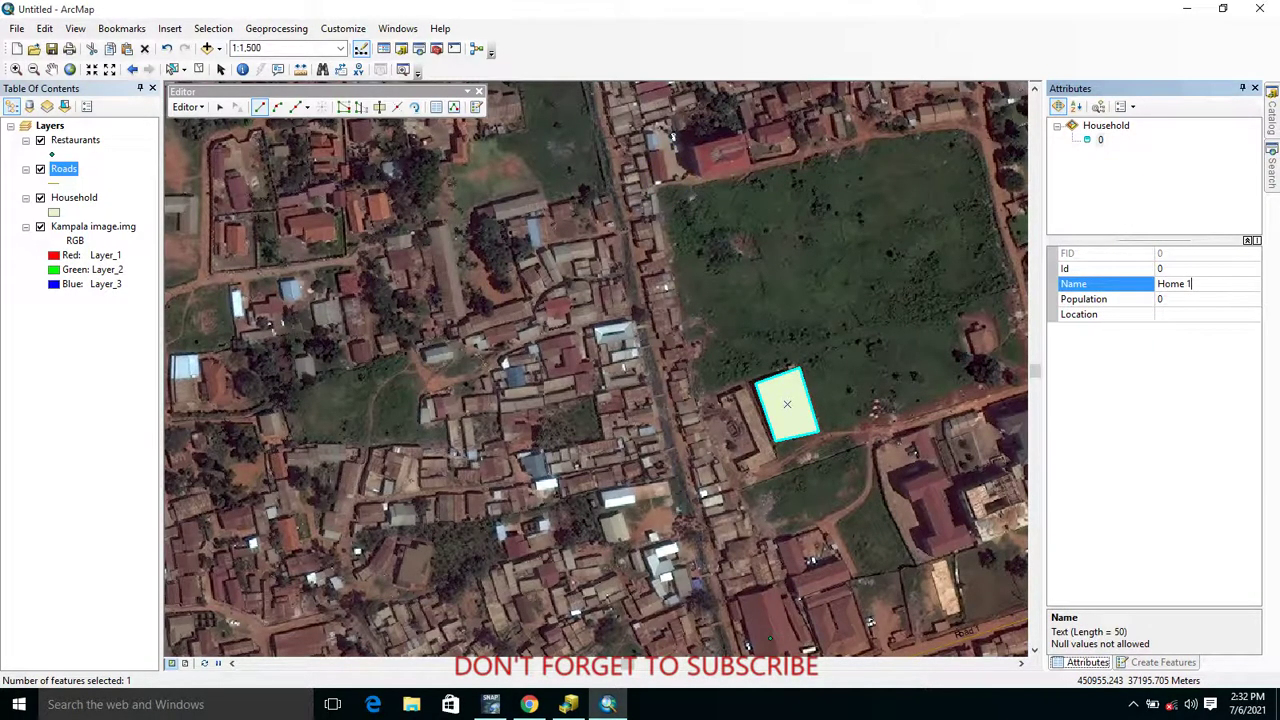
left_click(1186, 299)
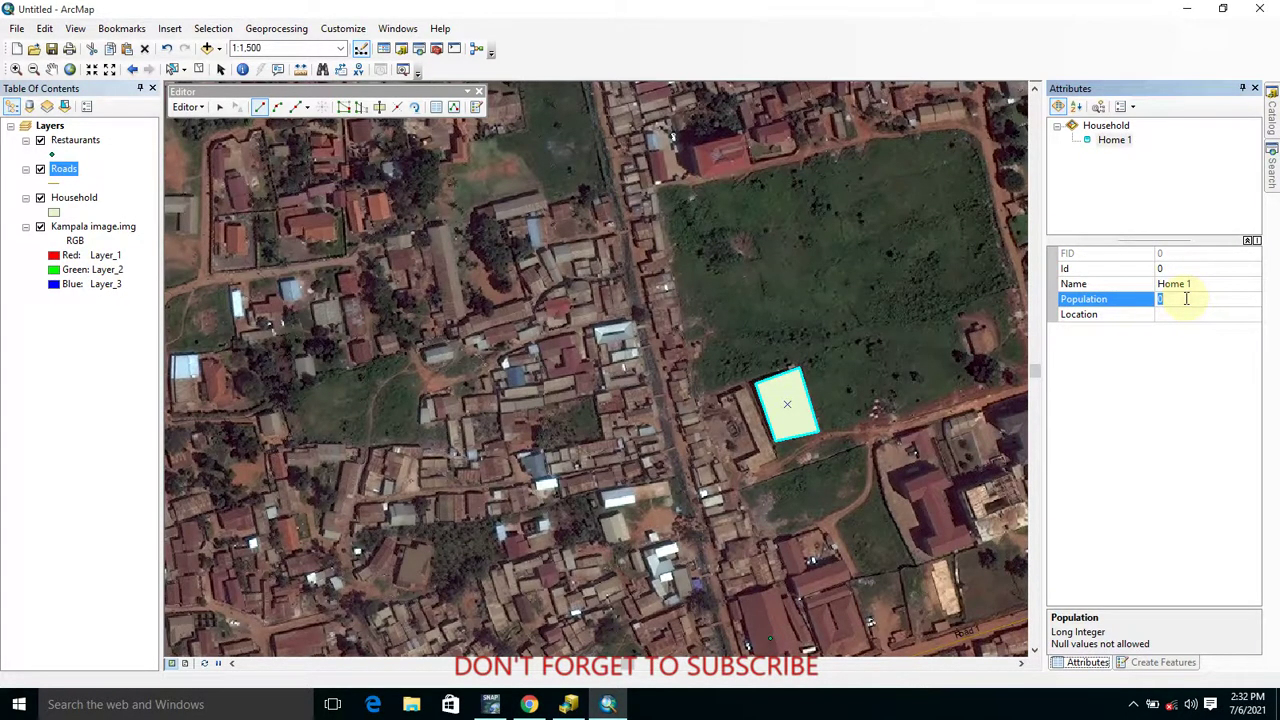
left_click(1189, 315)
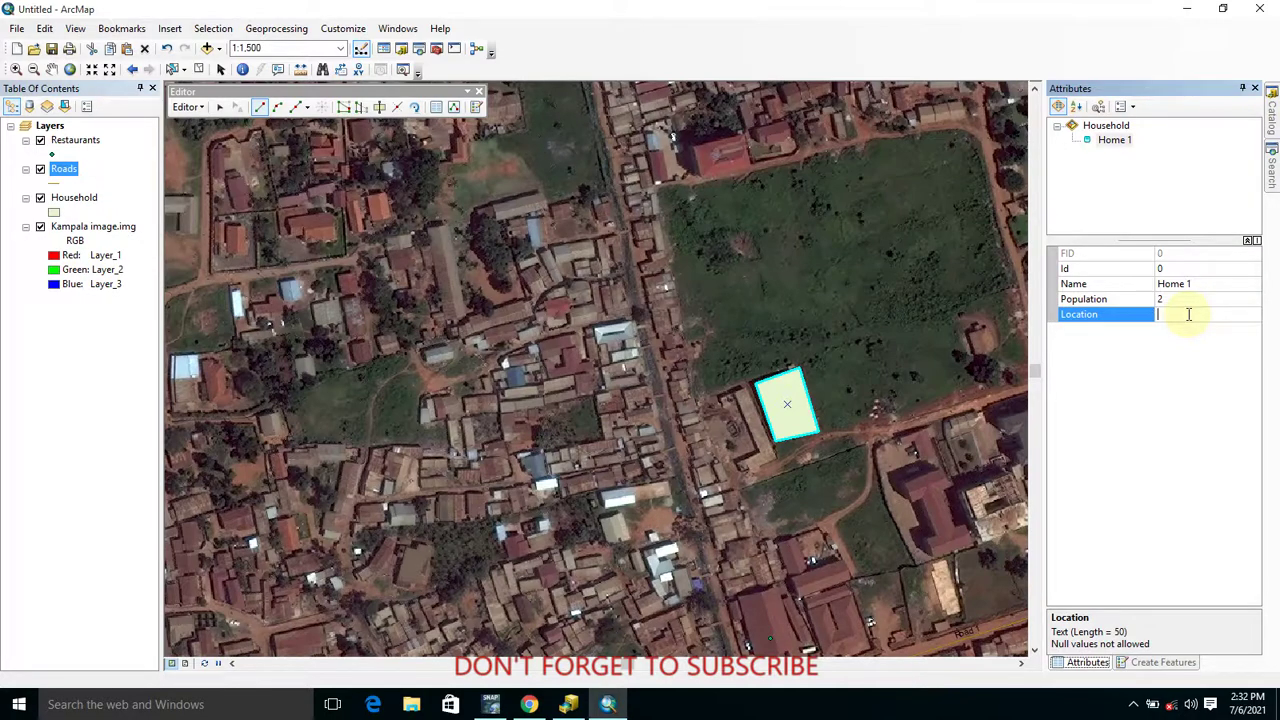
type("Kampala")
key("Return")
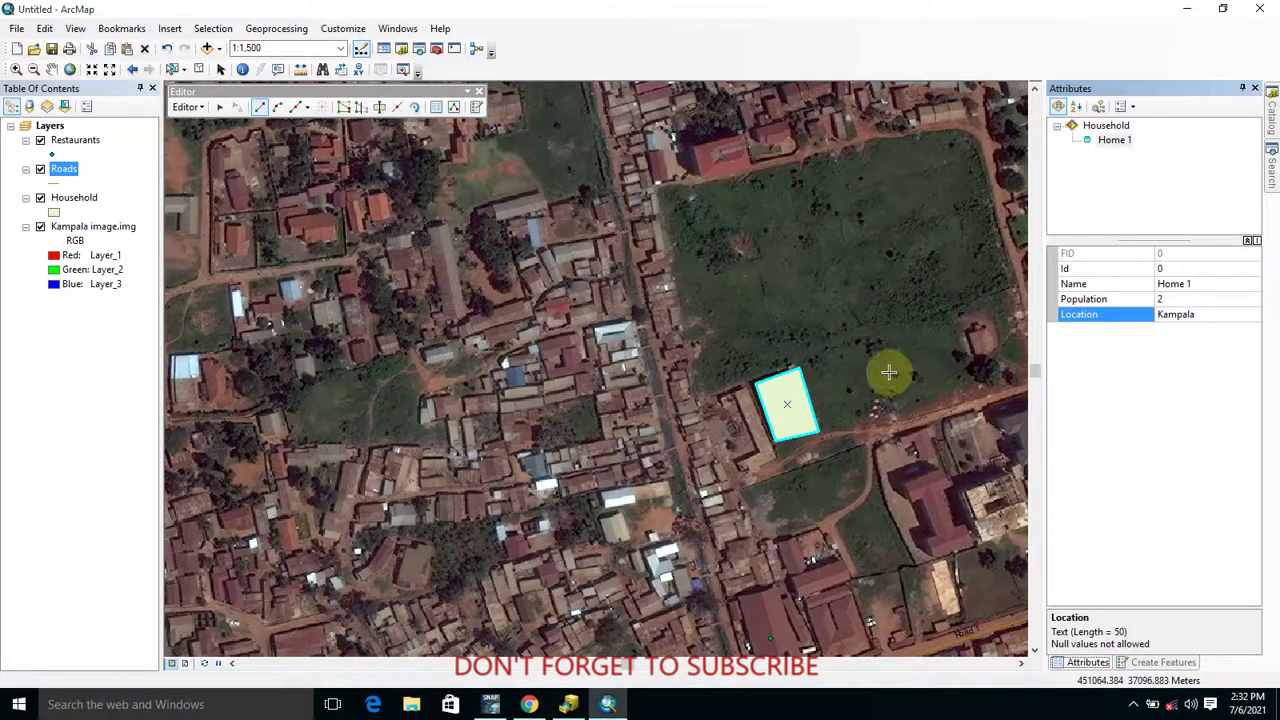
left_click(187, 107)
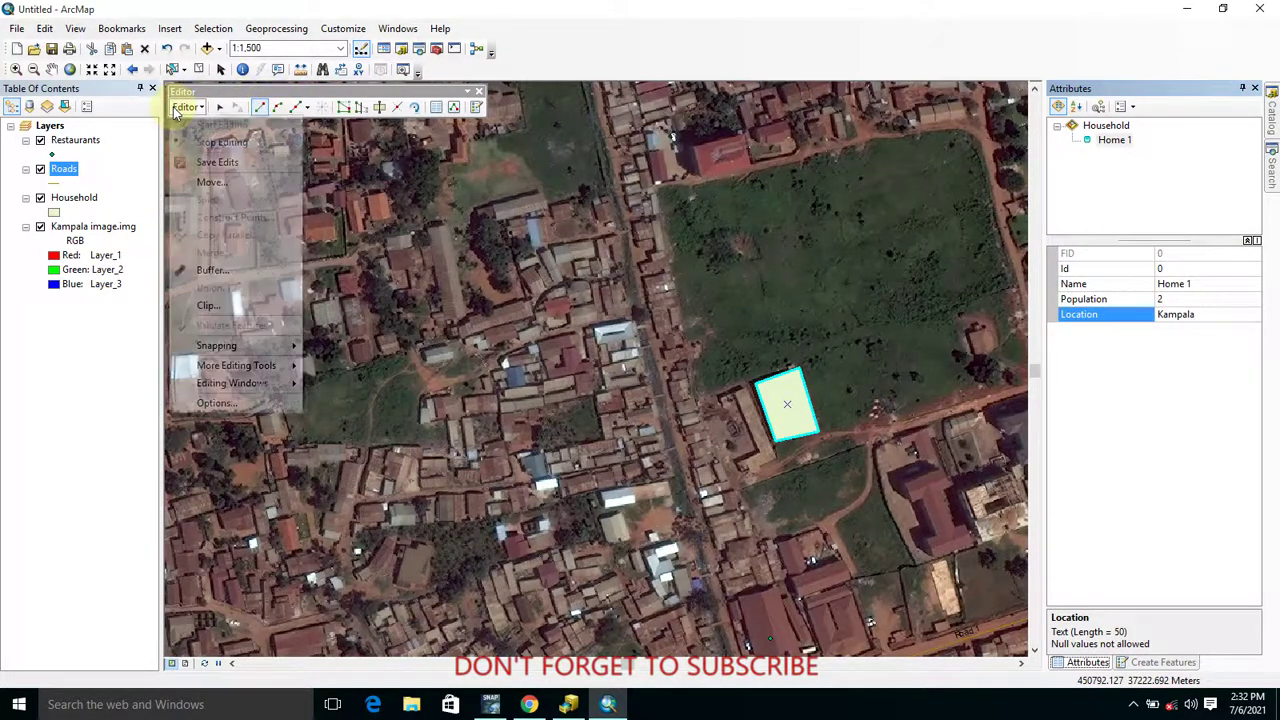
left_click(189, 166)
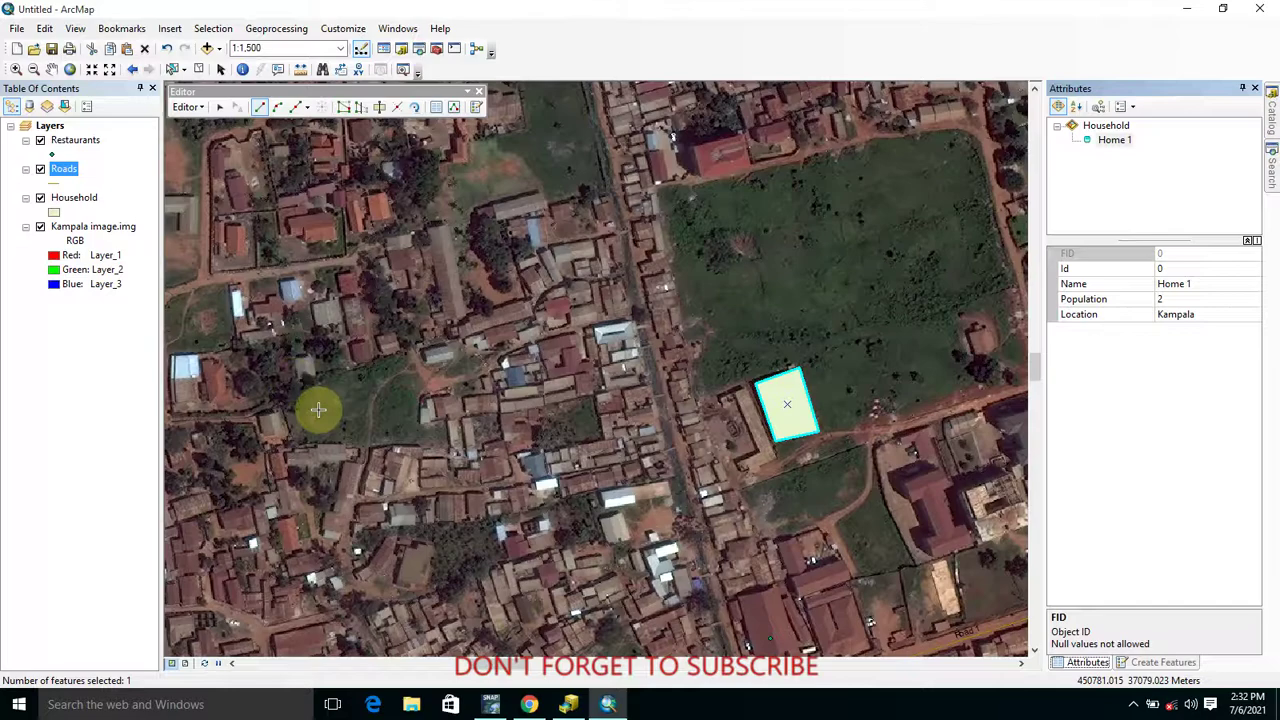
Digitize the I-shaped building southeast of Home 1 as a Household polygon with a perimeter of about 149 m
left_click(904, 482)
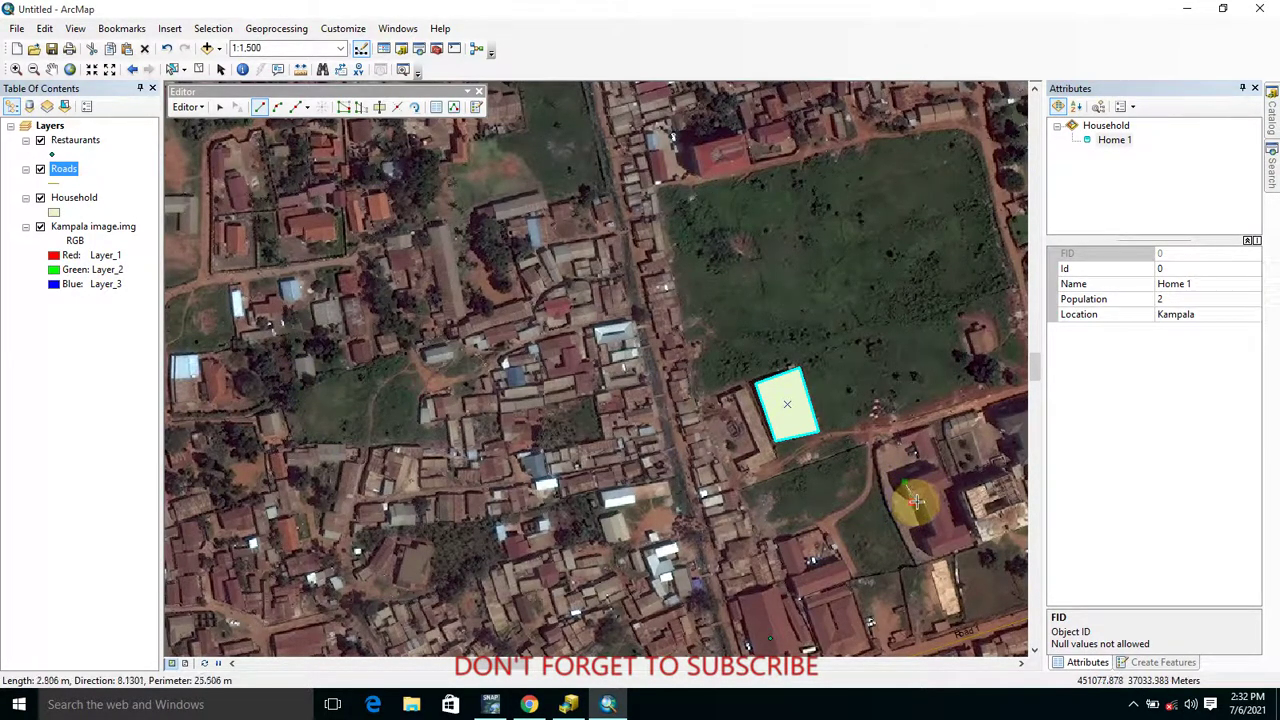
left_click(920, 497)
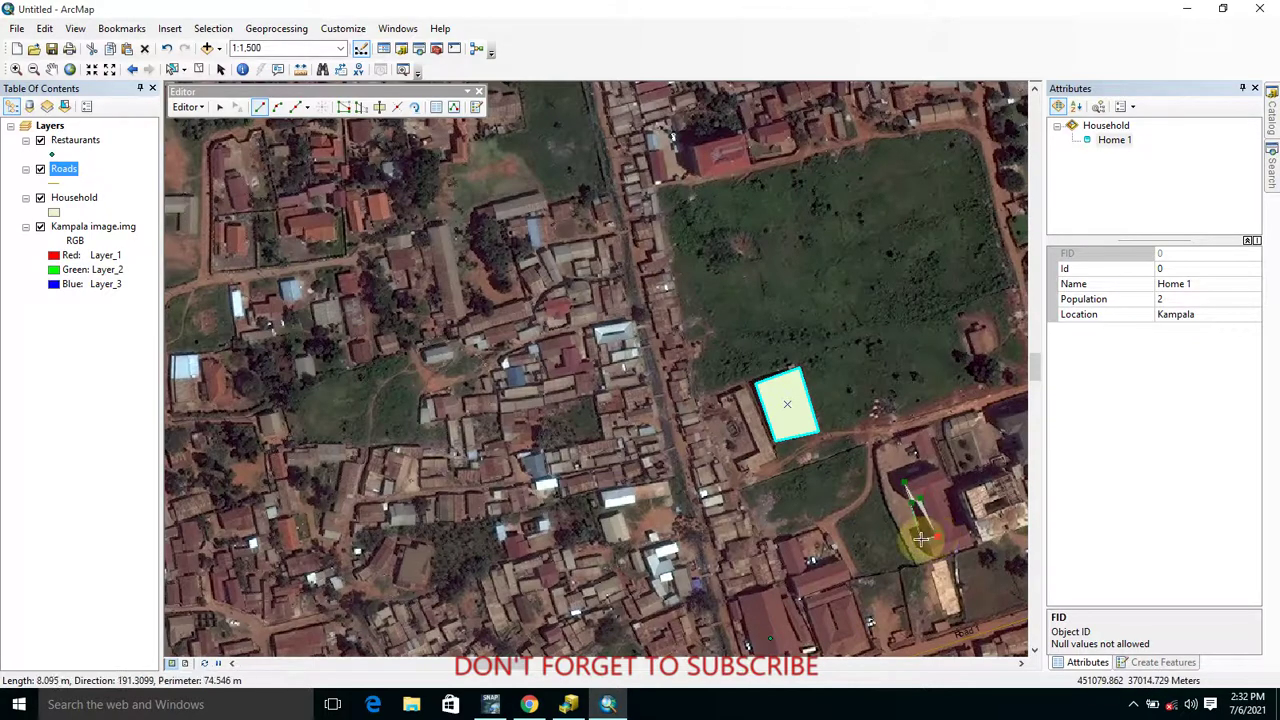
left_click(933, 553)
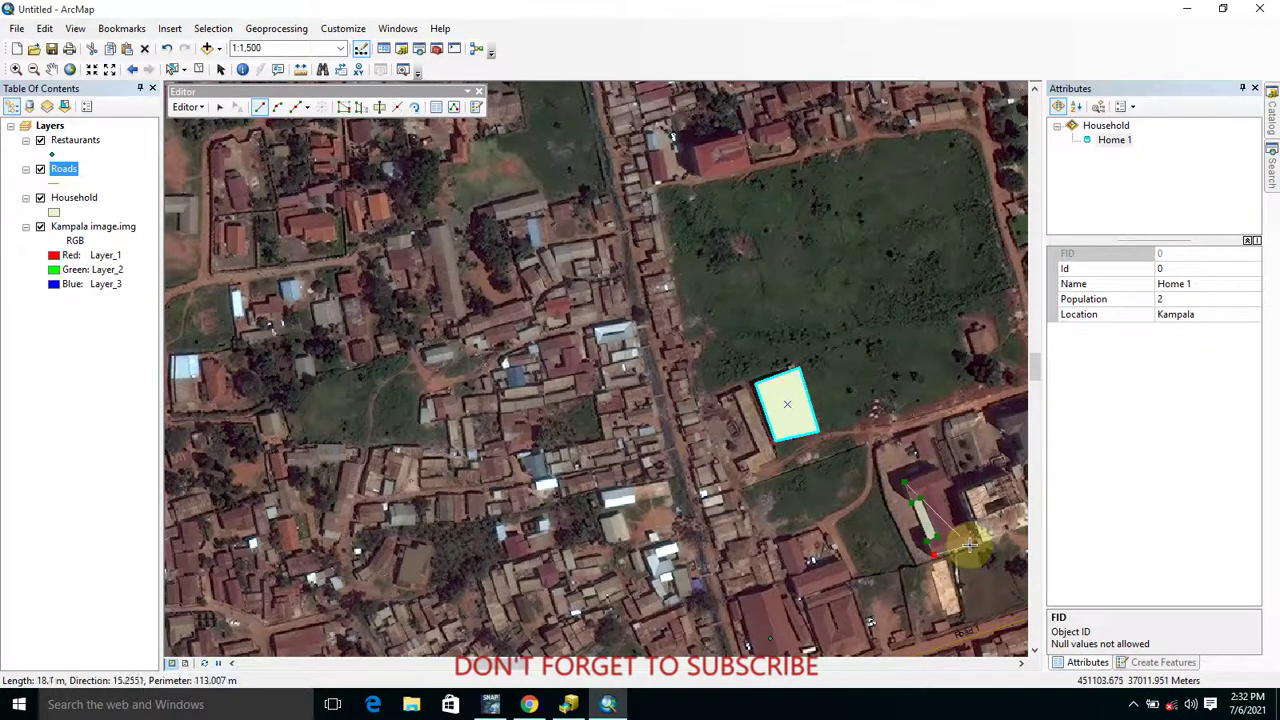
left_click(968, 545)
left_click(967, 524)
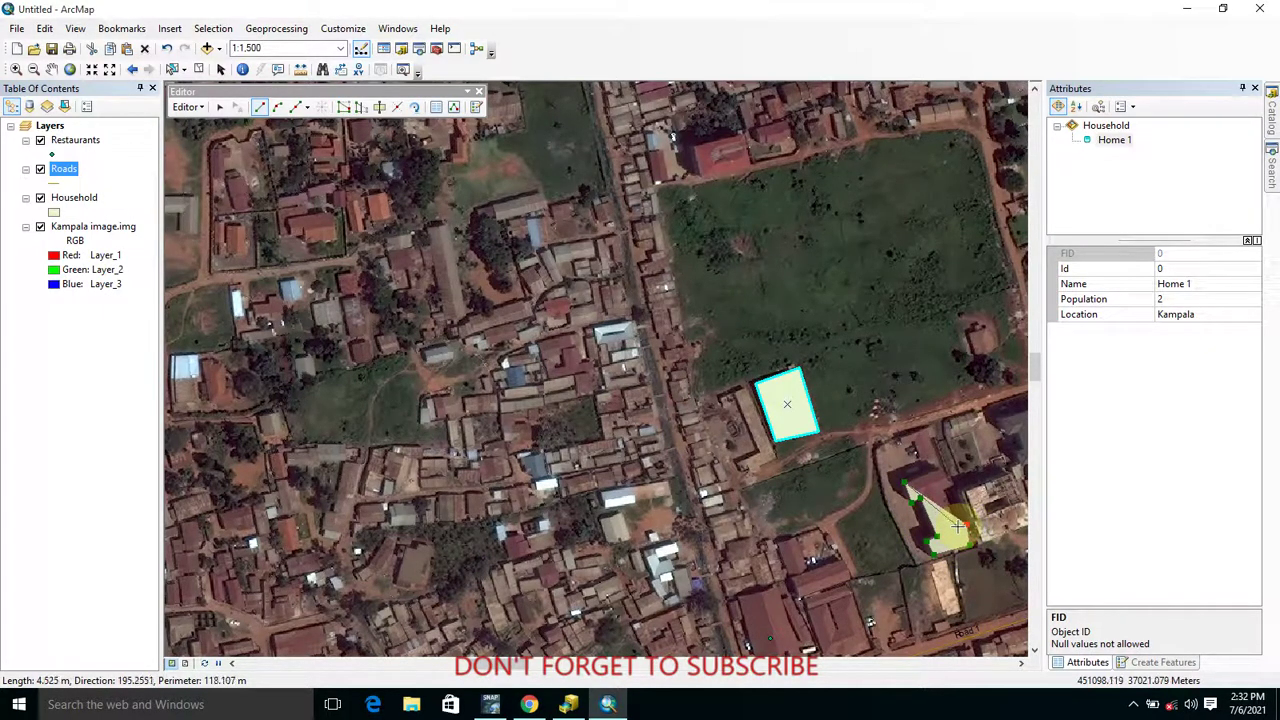
left_click(941, 493)
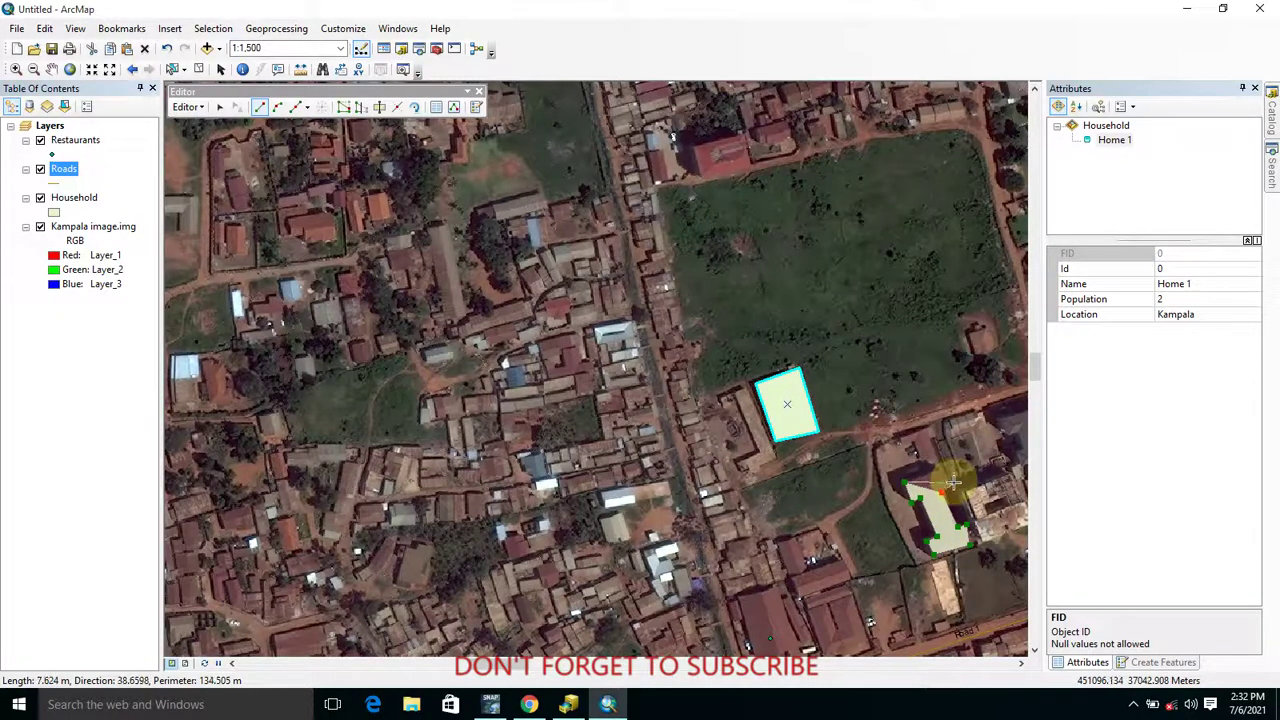
left_click(953, 483)
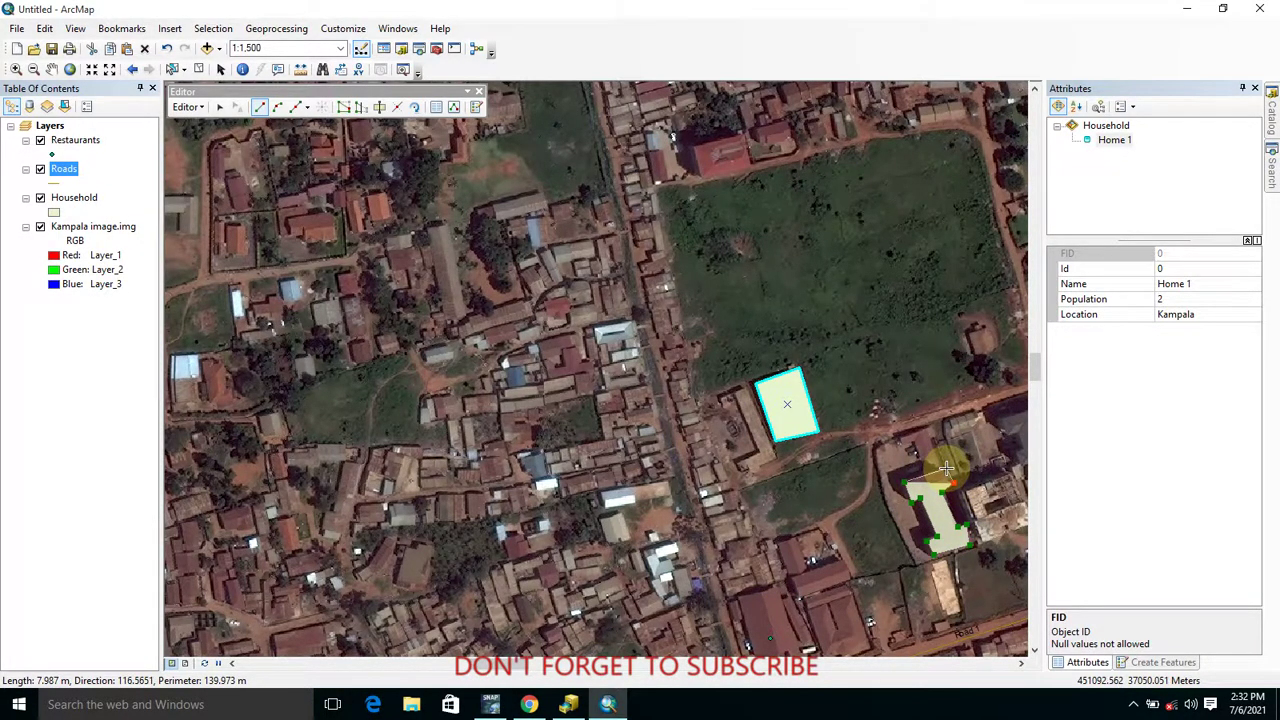
right_click(946, 470)
left_click(997, 421)
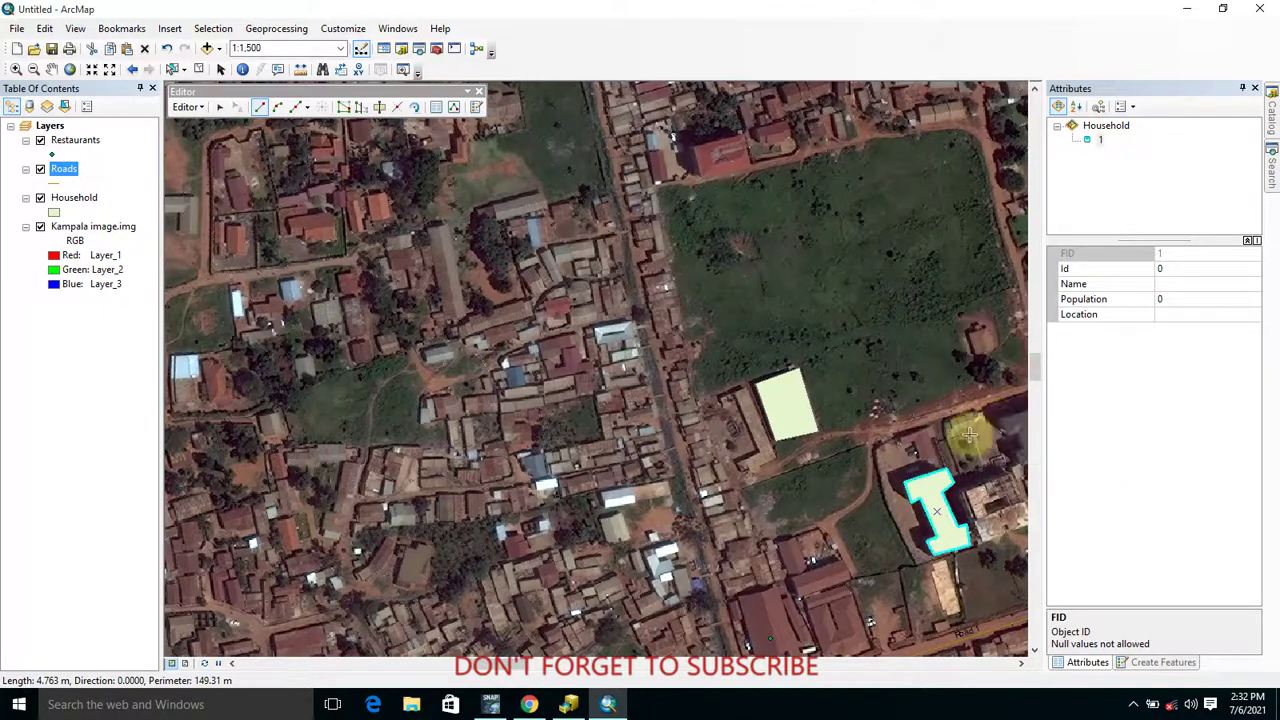
Set the I-shaped household polygon's Name to Home 2, Population to 5 and Location to Kampala
left_click(1157, 286)
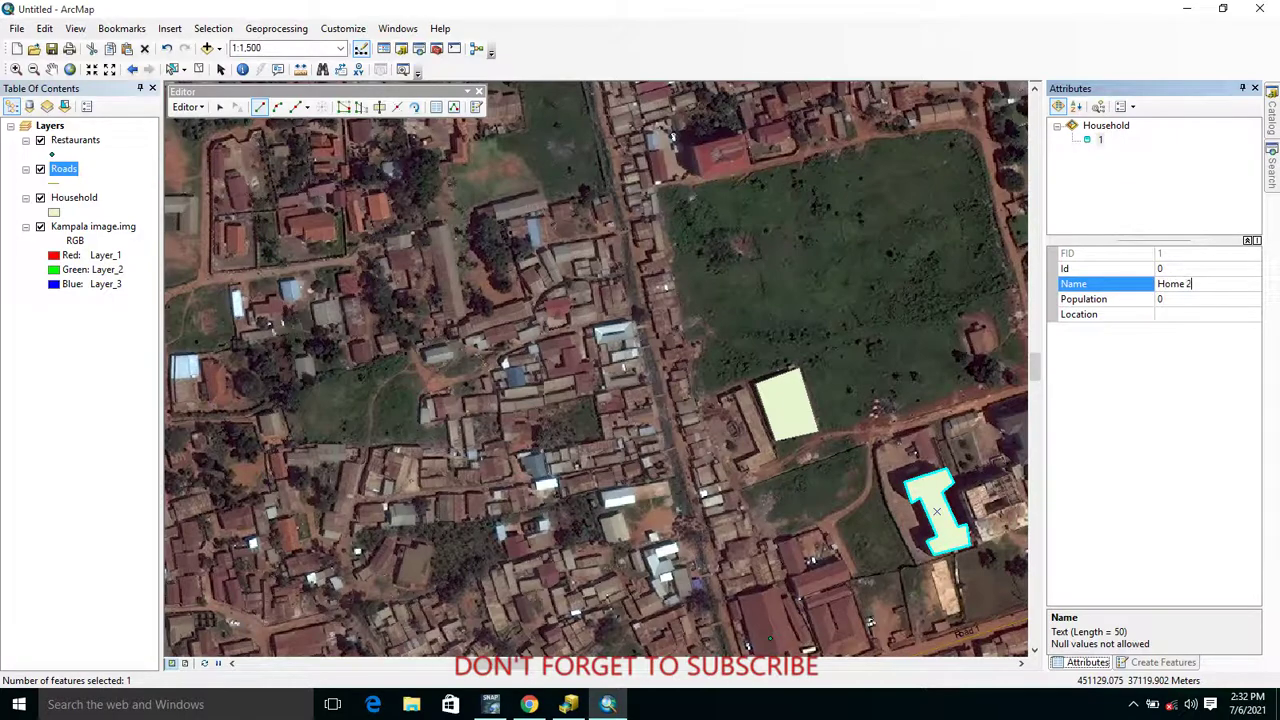
type("Home 2")
left_click(1170, 298)
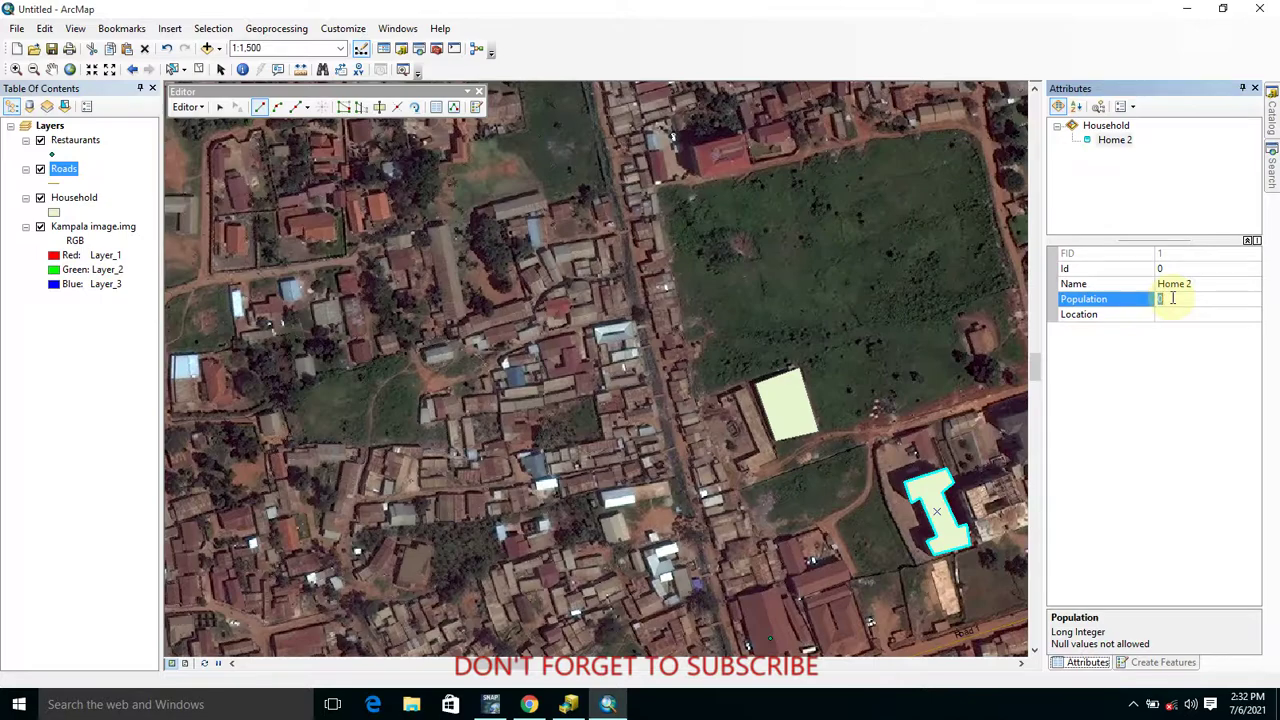
type("5")
left_click(1193, 315)
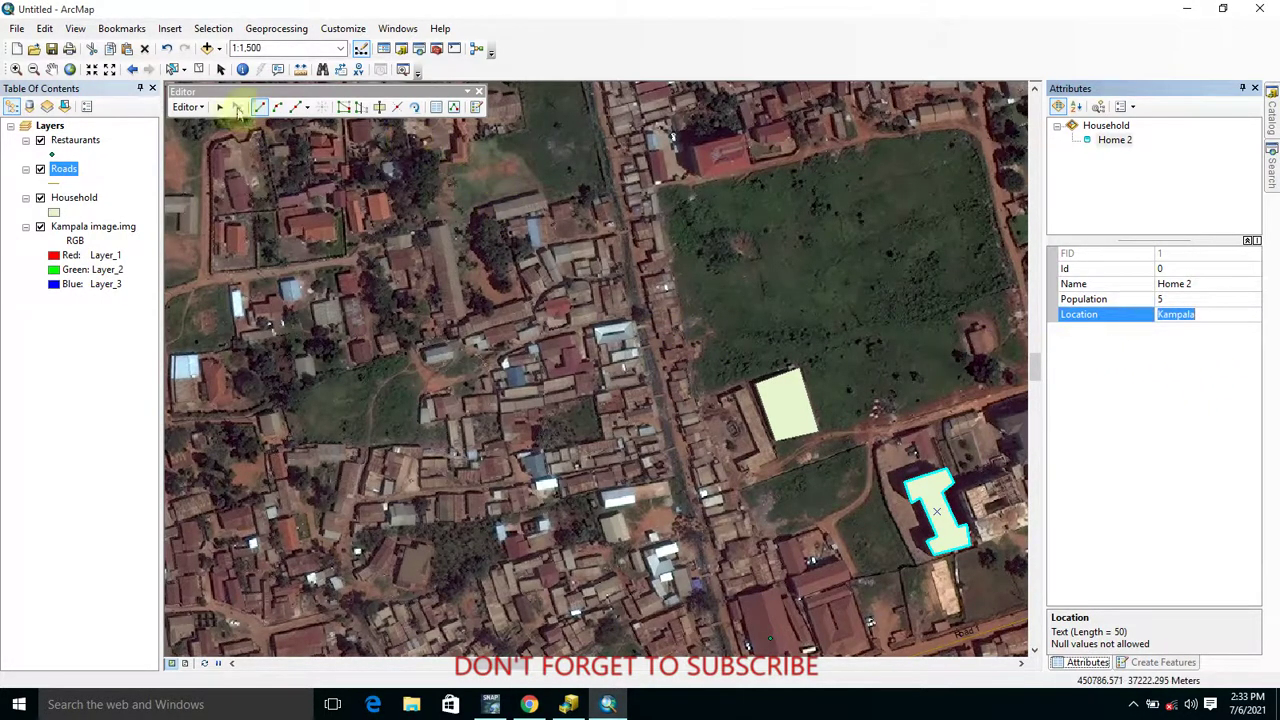
Save the household edits and stop editing, closing the Editor toolbar
left_click(188, 107)
left_click(205, 162)
left_click(188, 107)
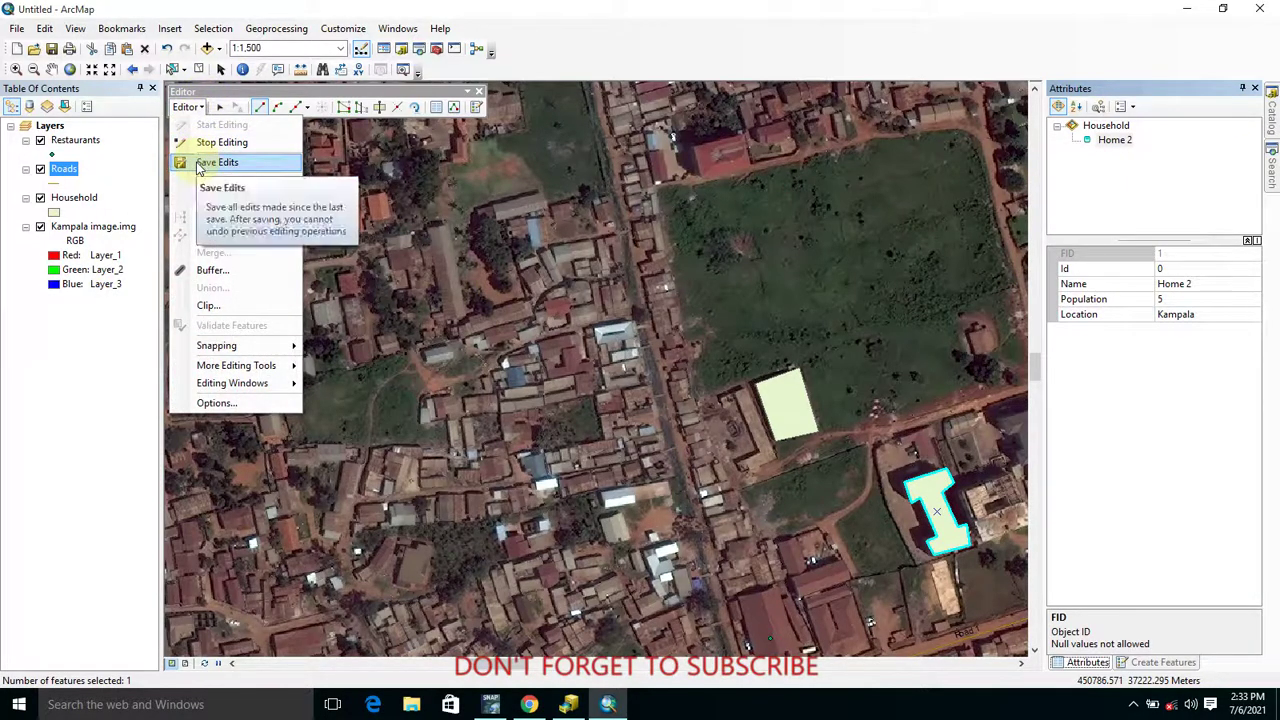
left_click(222, 142)
left_click(478, 91)
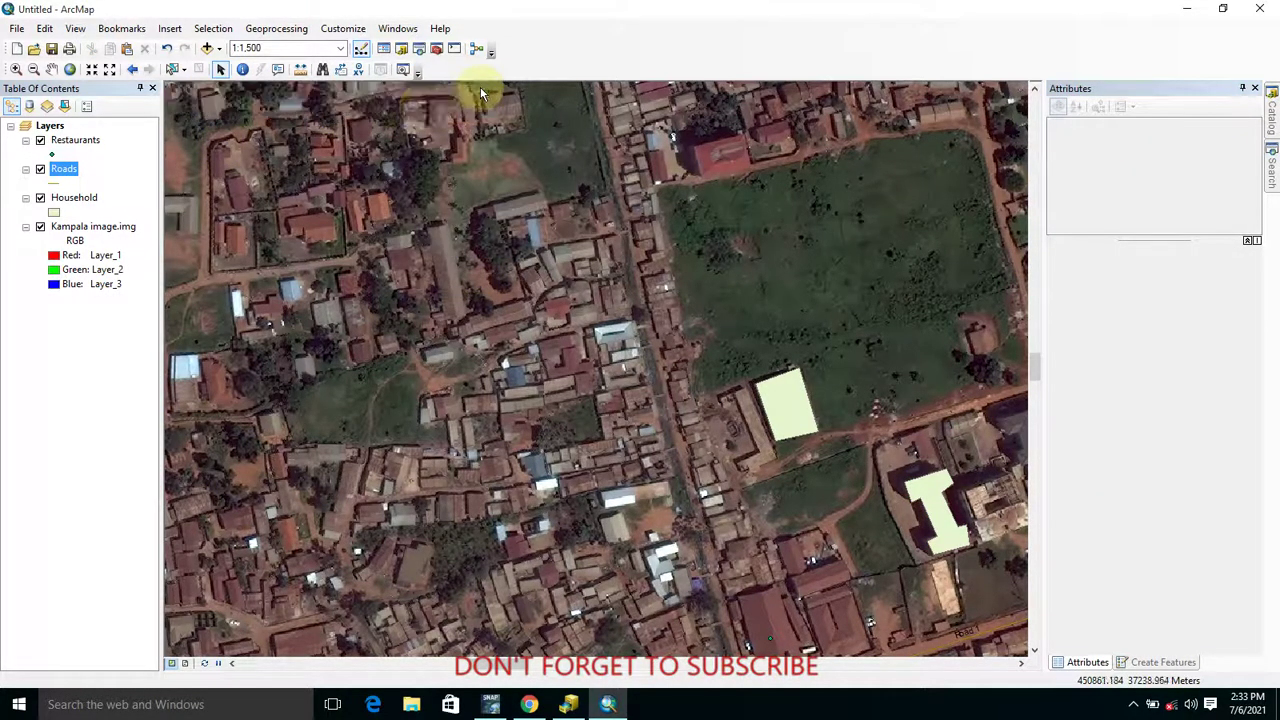
Hide the Kampala image layer and bring all the digitized roads, households and restaurants into view
left_click(40, 227)
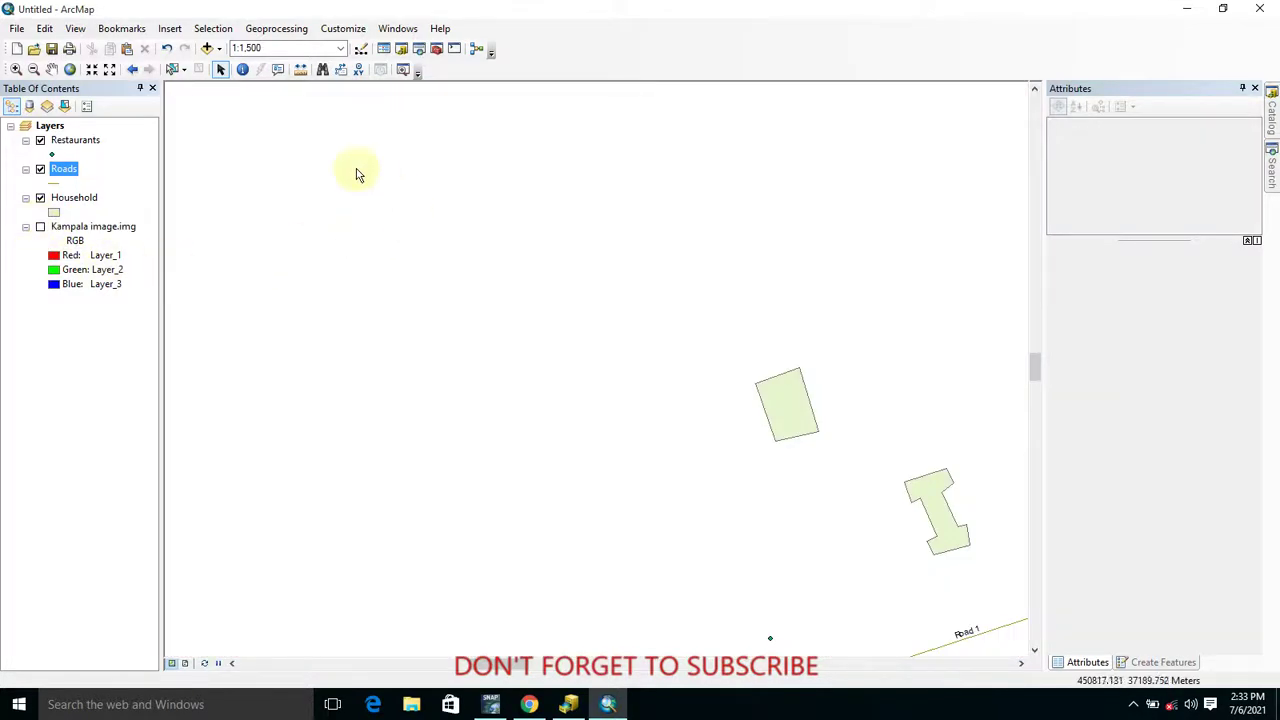
left_click(70, 69)
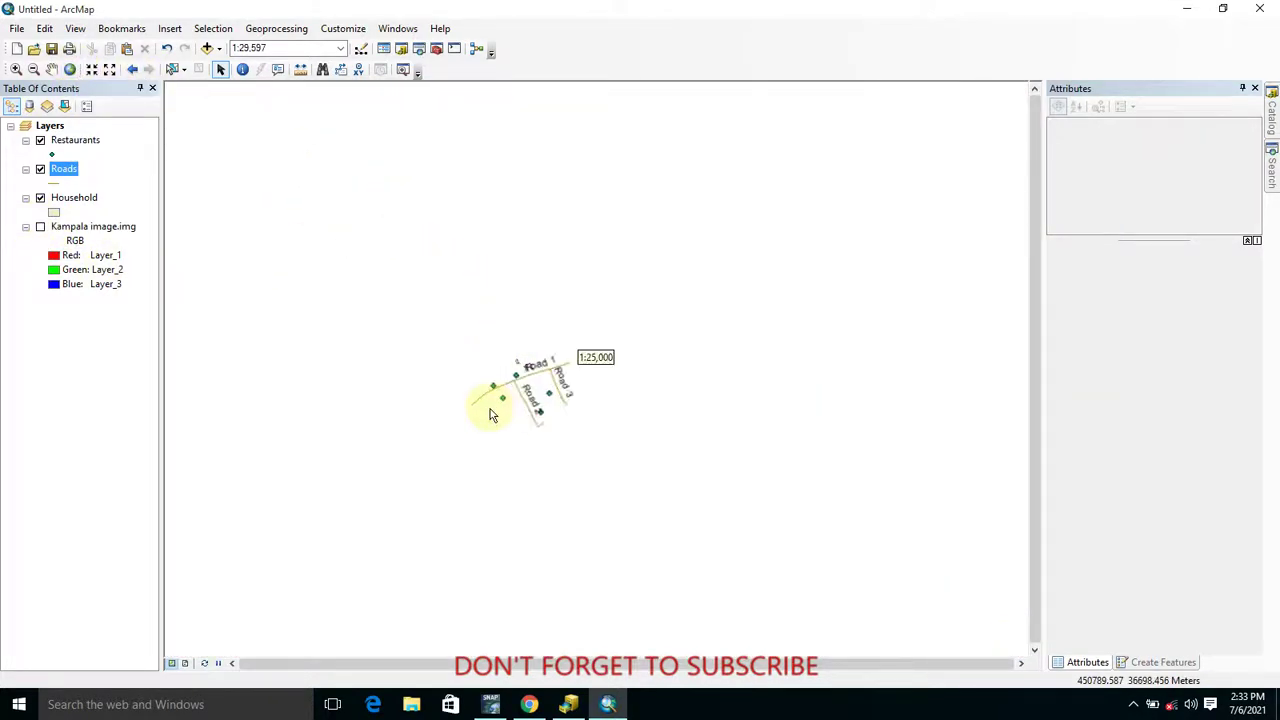
scroll(490, 415, "up", 5)
scroll(647, 430, "up", 2)
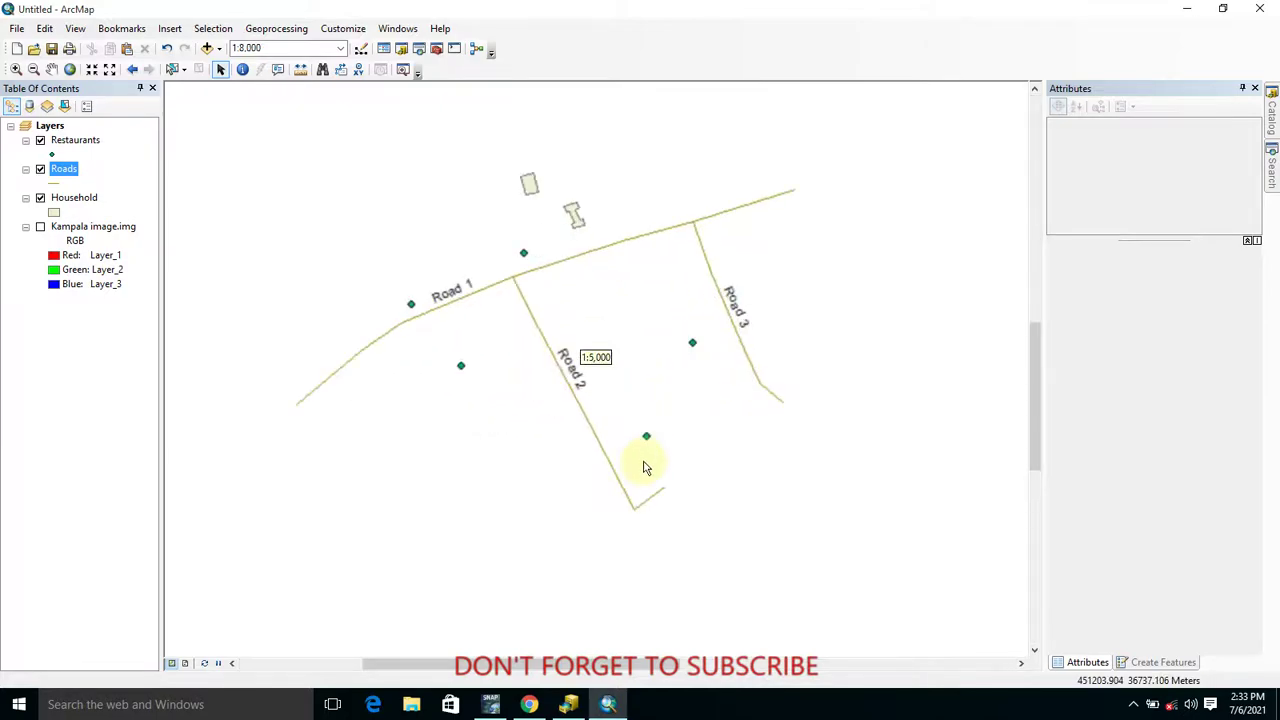
scroll(646, 466, "up", 1)
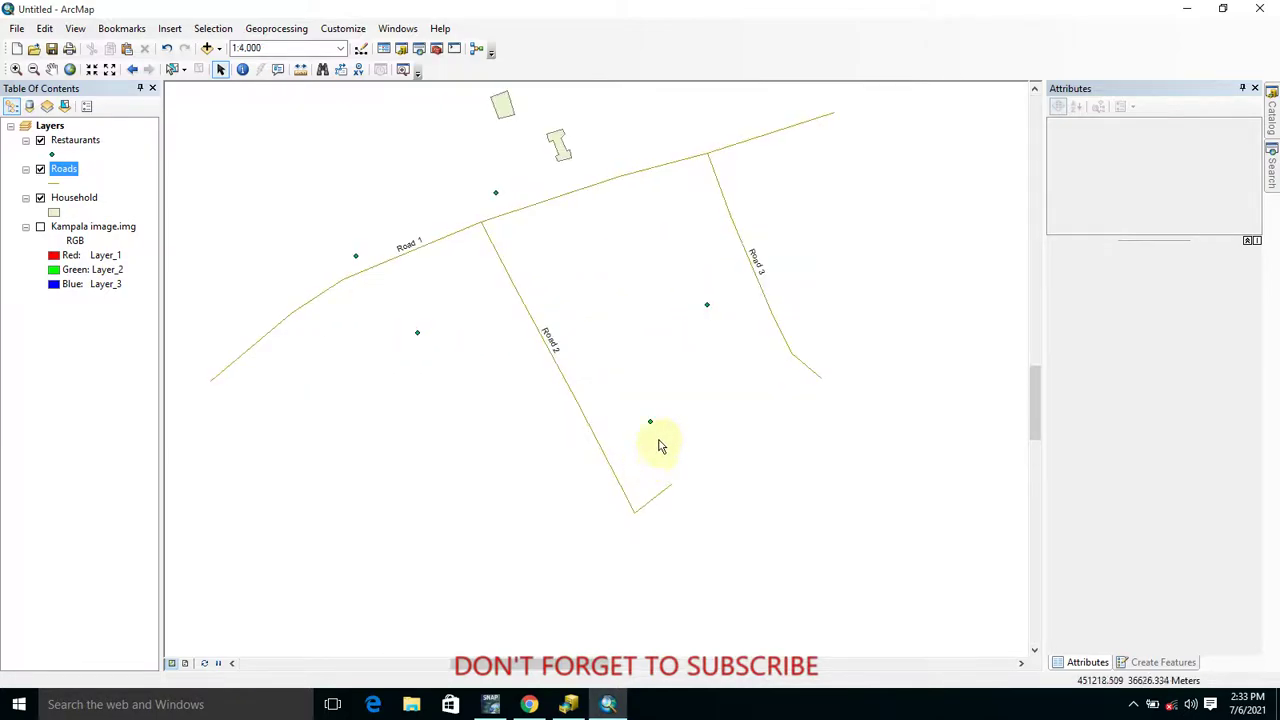
Change the Household layer's symbol to Hollow with a red outline
left_click(55, 212)
left_click(487, 332)
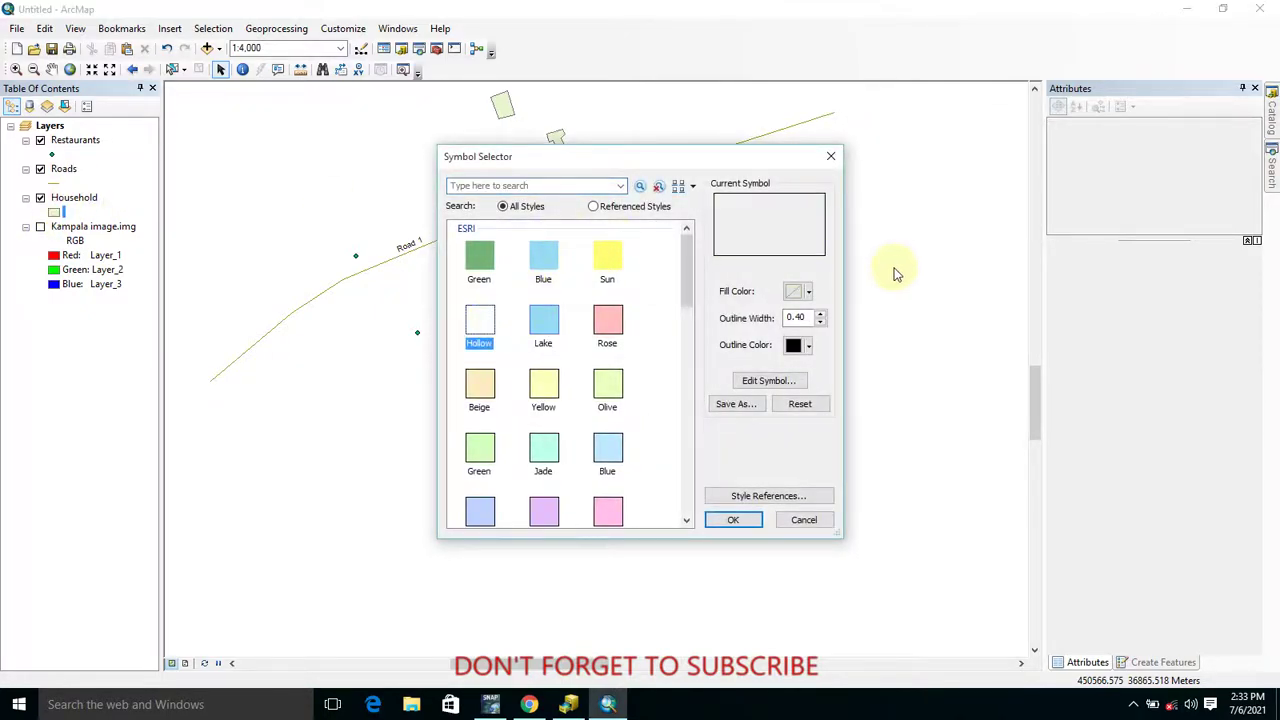
left_click(806, 346)
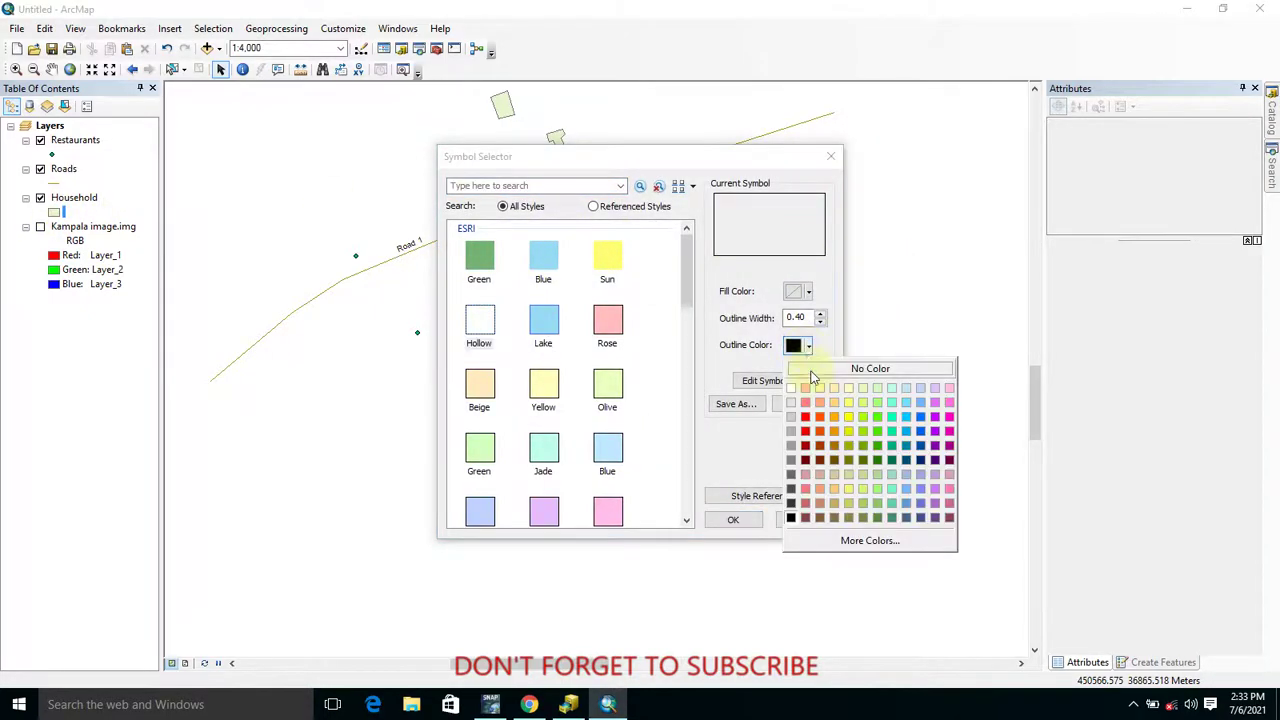
left_click(811, 425)
left_click(745, 518)
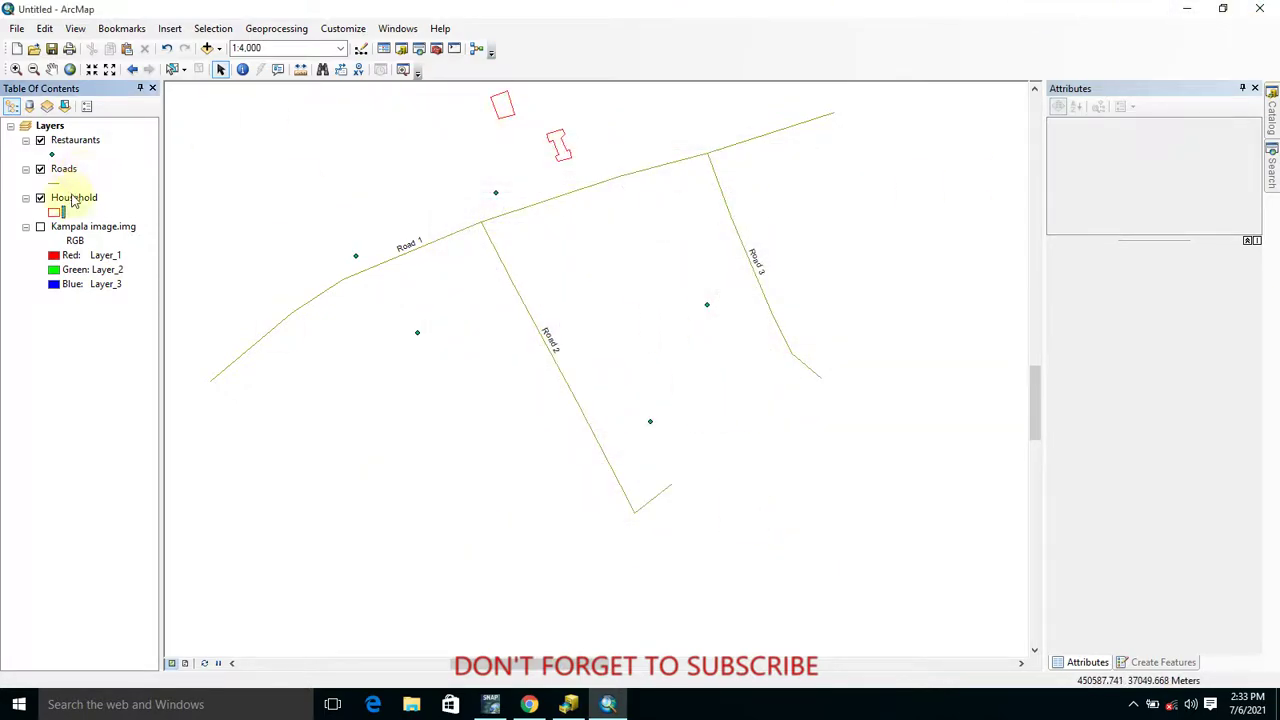
Turn on feature labels for the Household and Restaurants layers
right_click(73, 202)
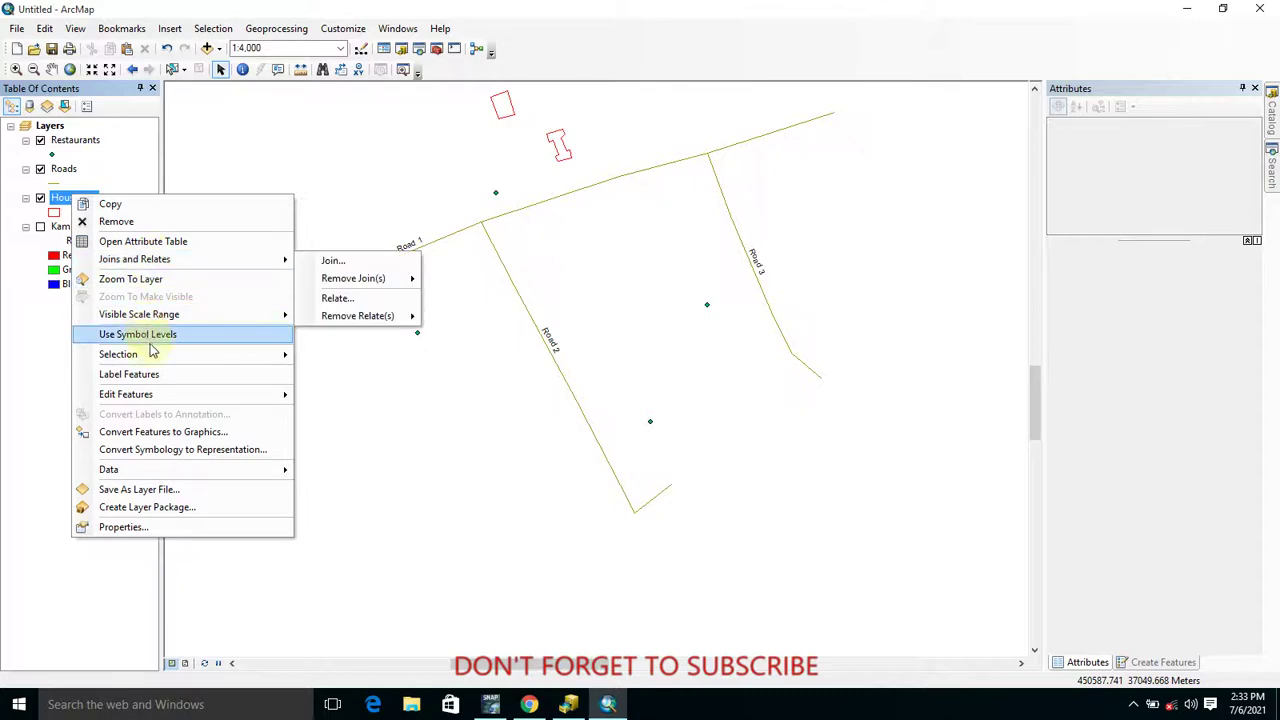
left_click(155, 374)
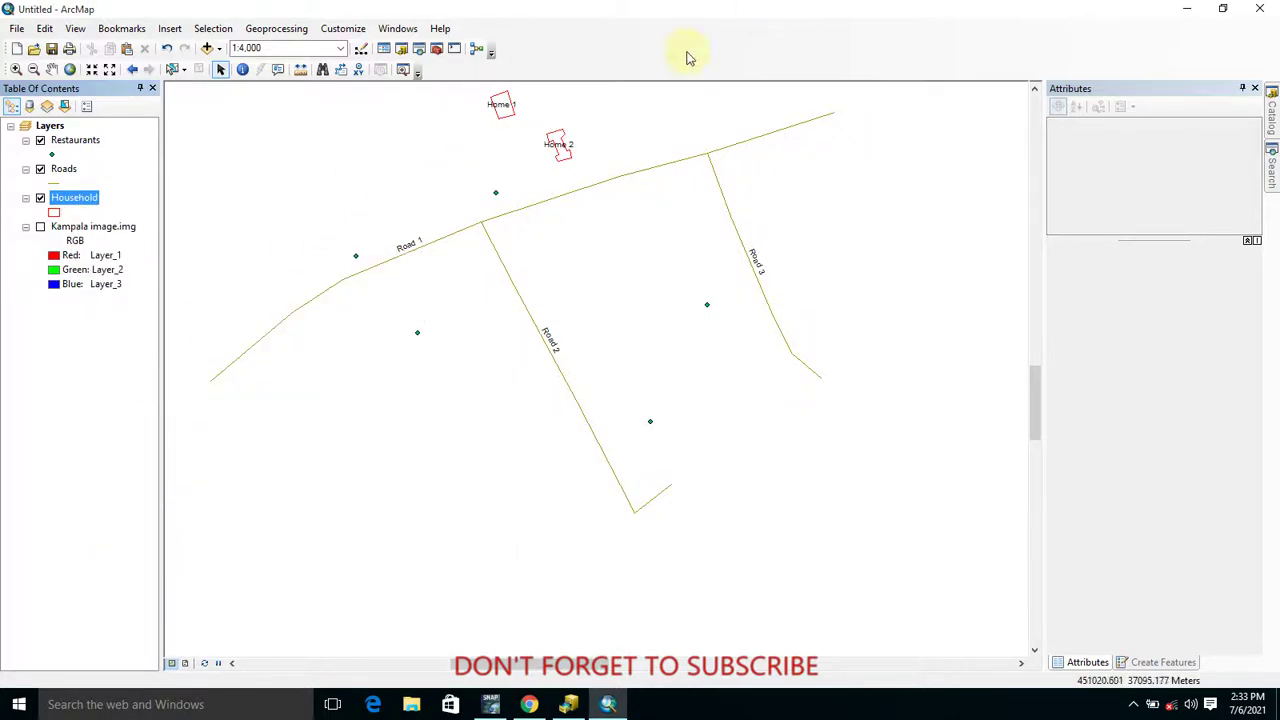
right_click(97, 145)
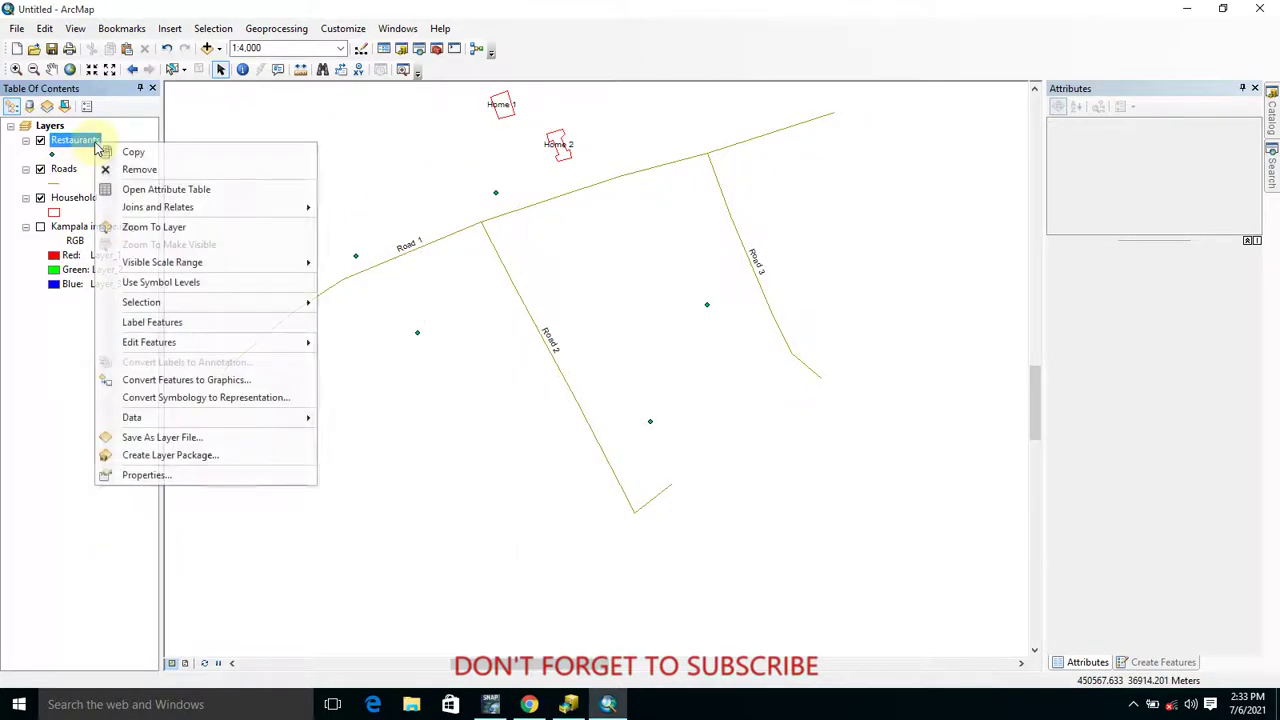
left_click(221, 323)
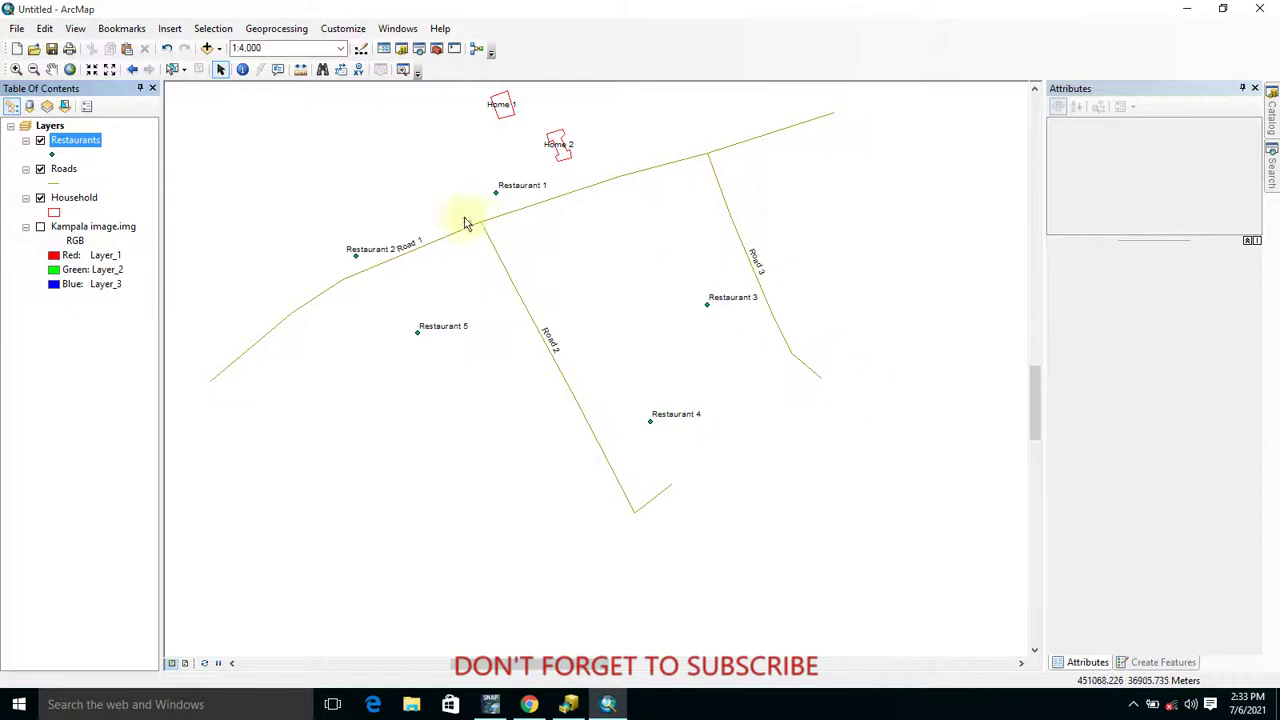
Show the Kampala image again and examine how the digitized roads, households and restaurants line up with it
left_click(51, 69)
left_click_drag(726, 237, 684, 349)
left_click_drag(523, 367, 674, 319)
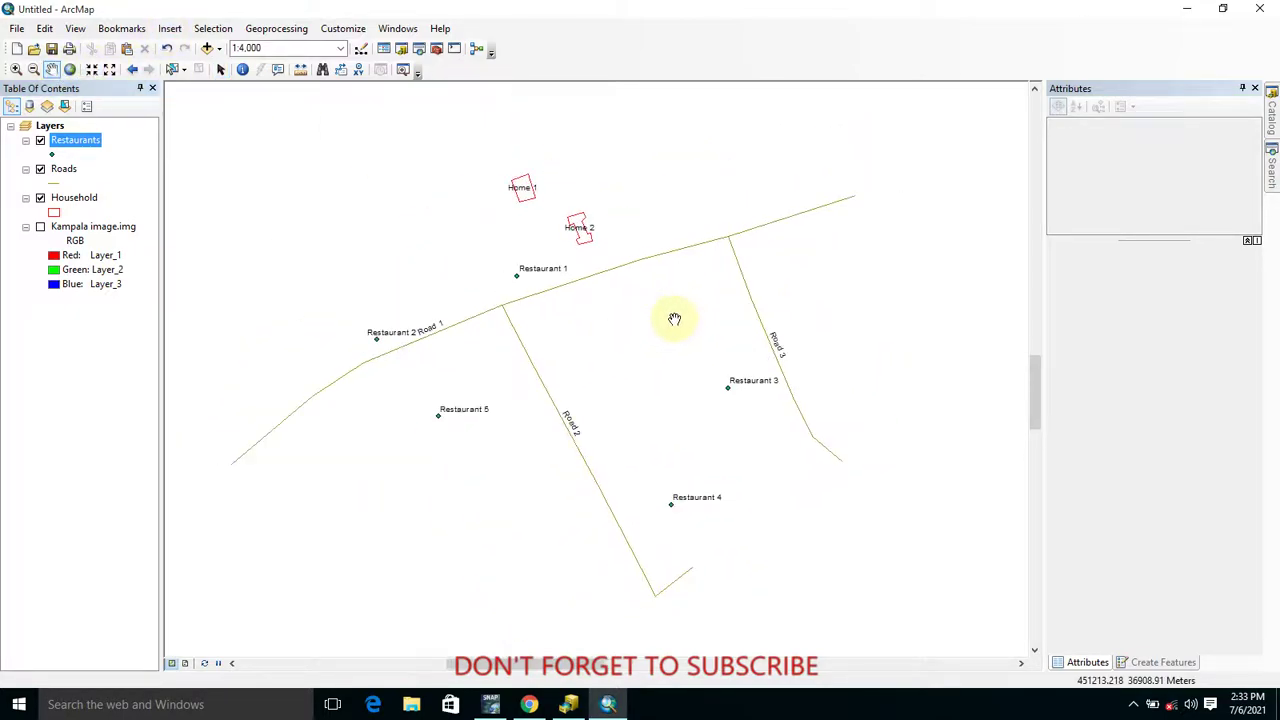
left_click(40, 227)
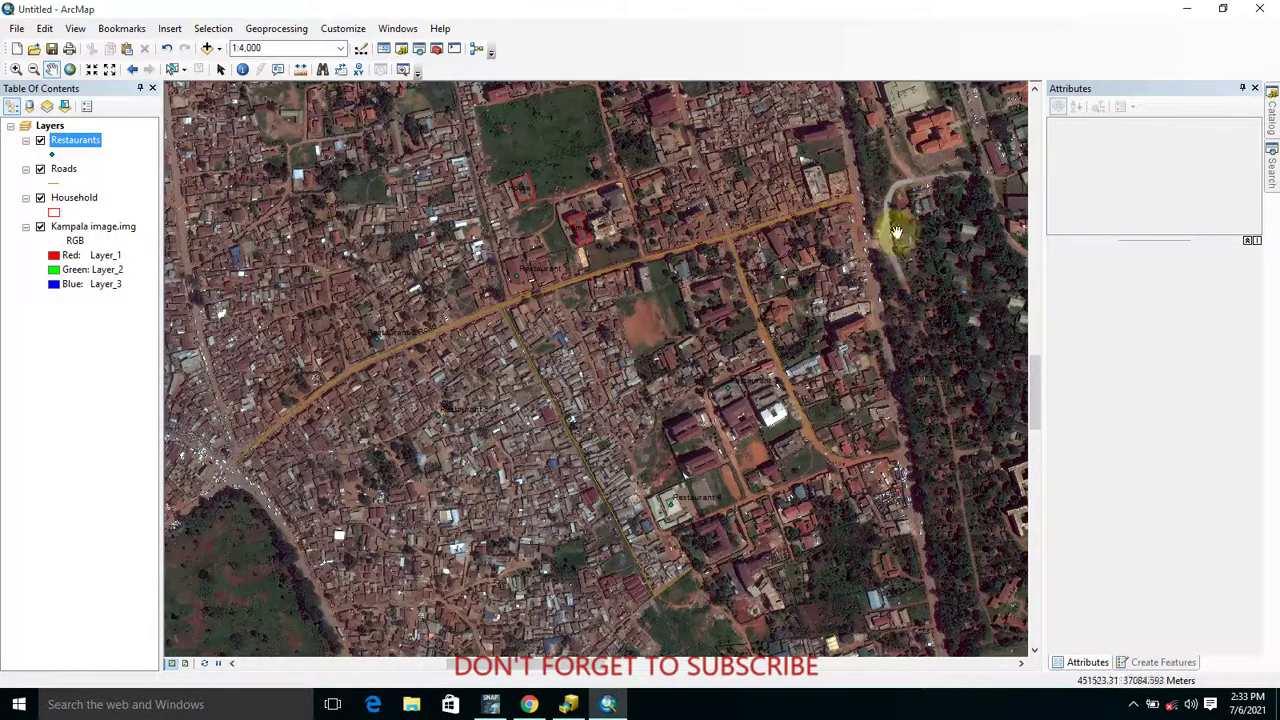
left_click_drag(863, 374, 891, 414)
left_click_drag(656, 222, 711, 318)
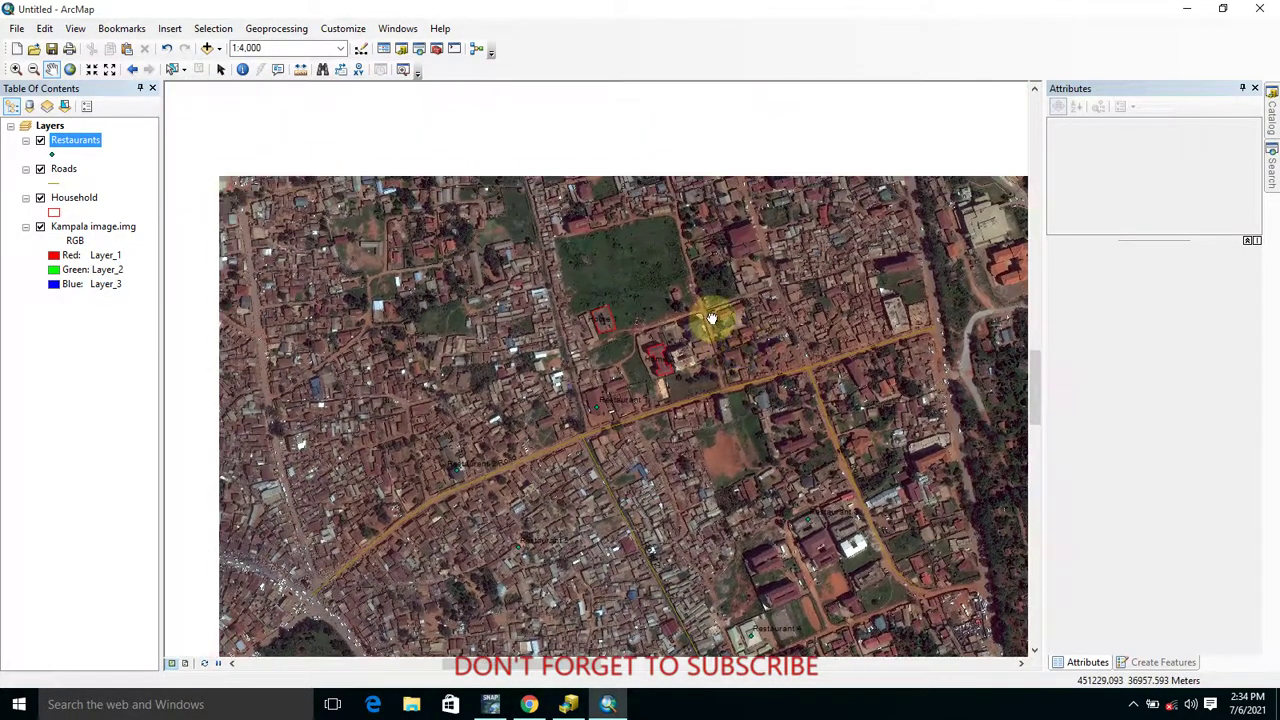
scroll(585, 278, "up", 1)
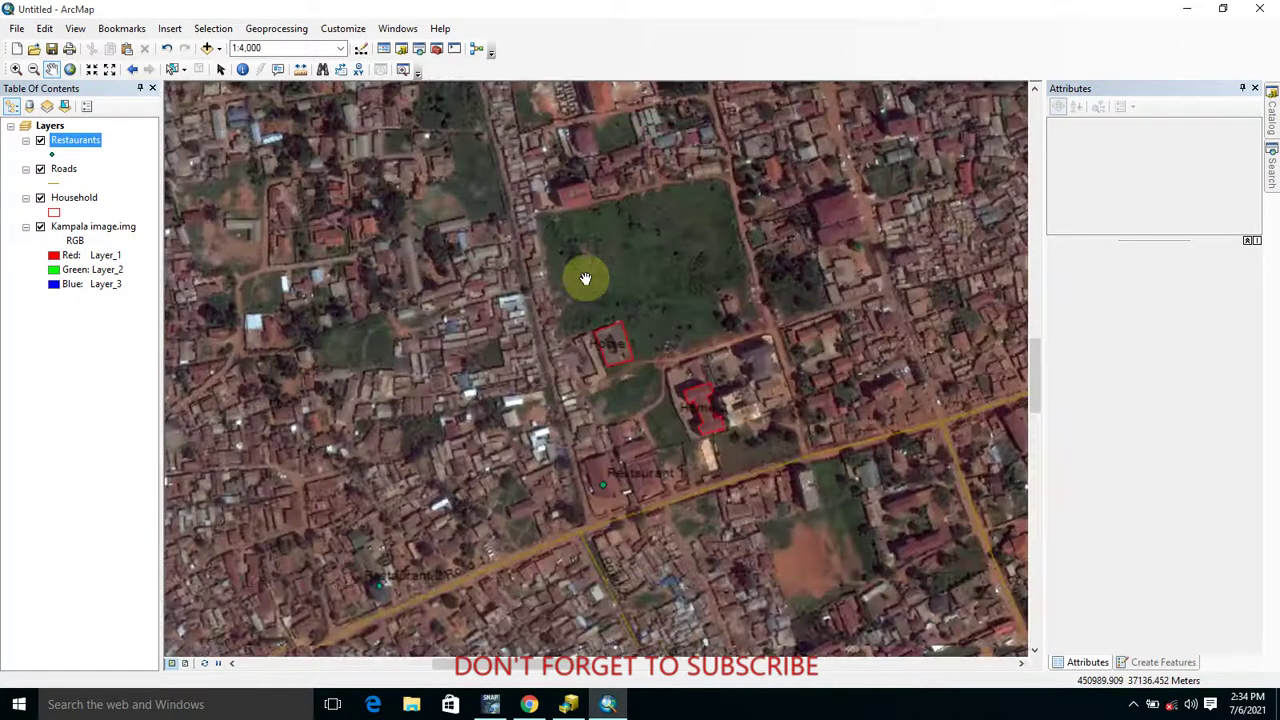
scroll(585, 278, "up", 1)
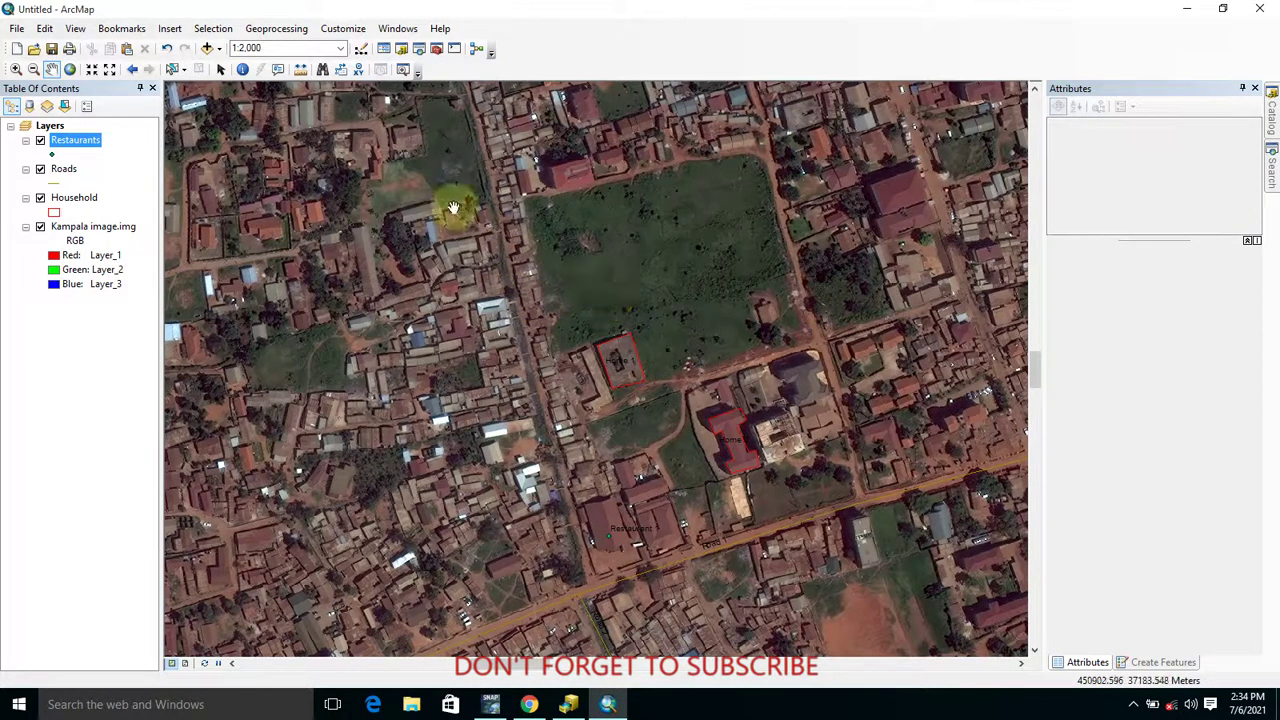
left_click_drag(505, 232, 765, 393)
scroll(548, 275, "up", 1)
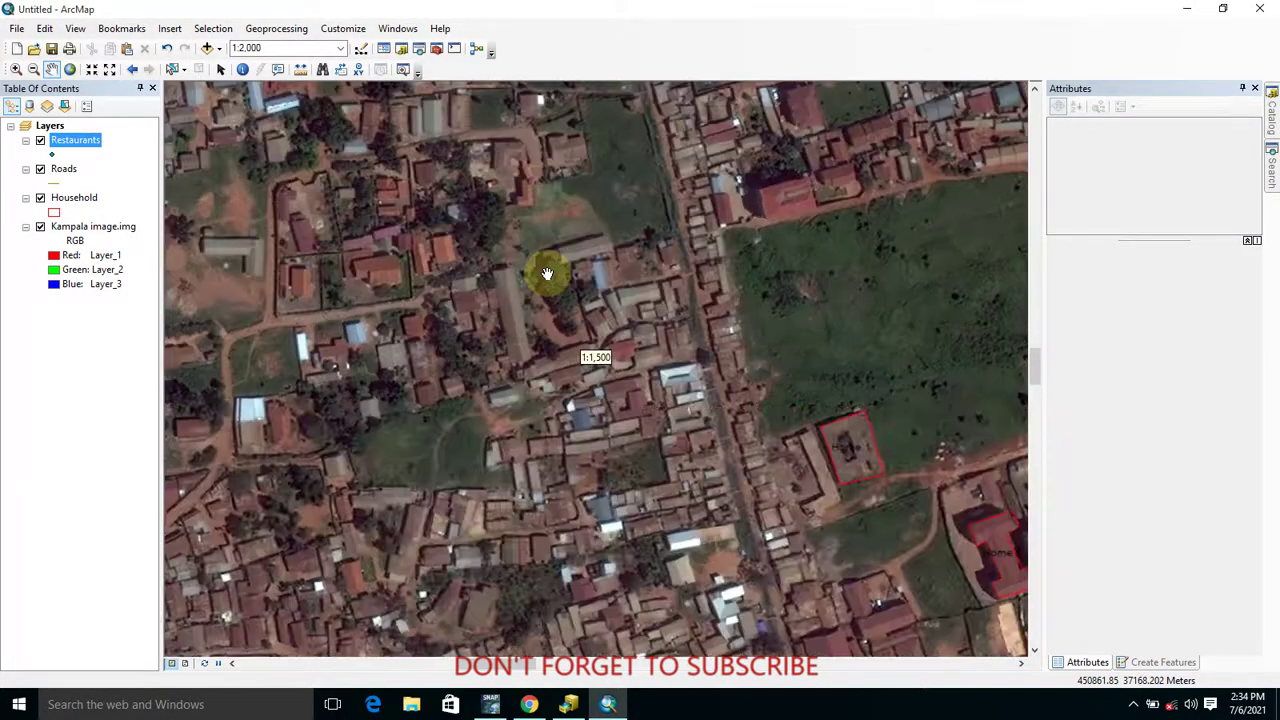
scroll(554, 281, "down", 1)
scroll(551, 277, "down", 1)
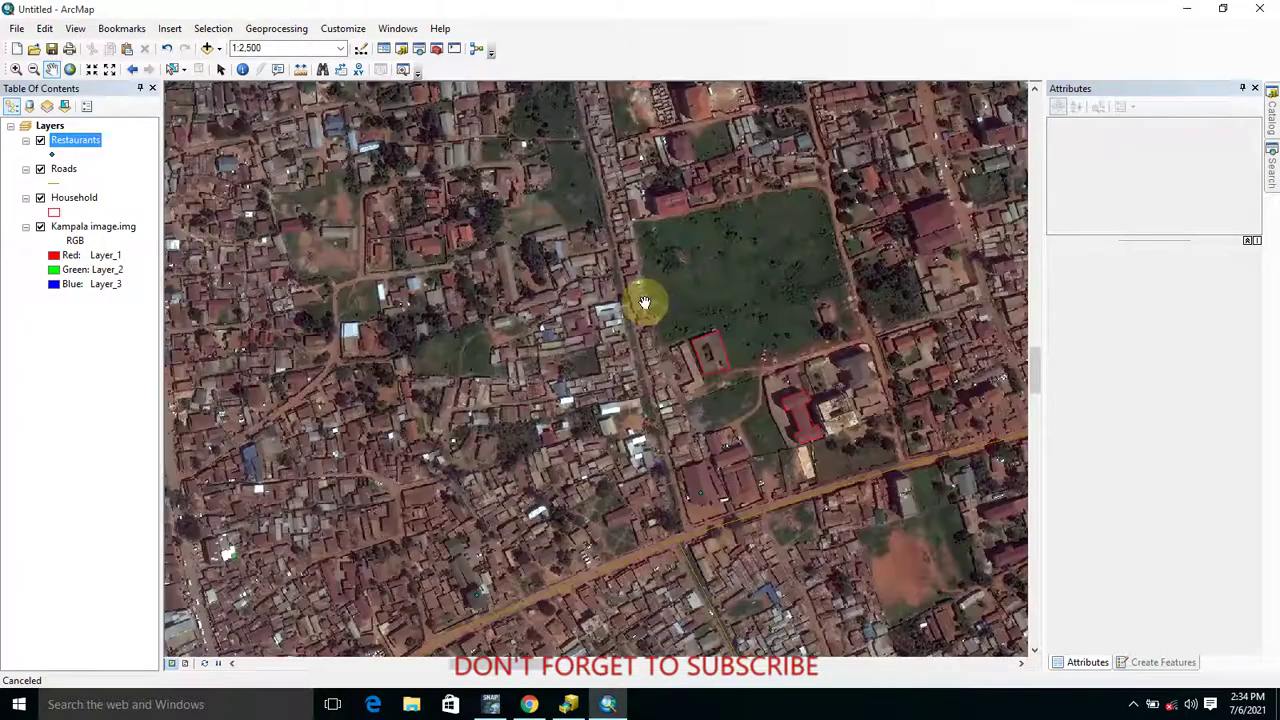
left_click_drag(645, 302, 616, 276)
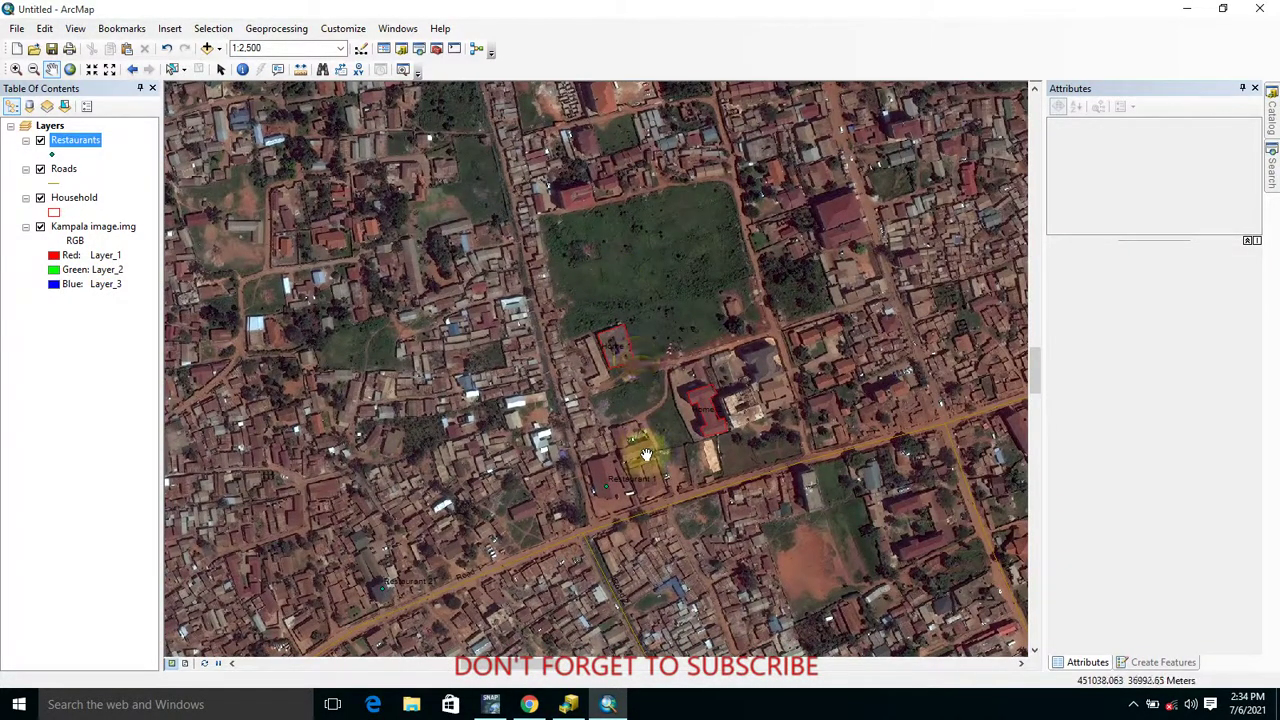
left_click_drag(652, 438, 628, 336)
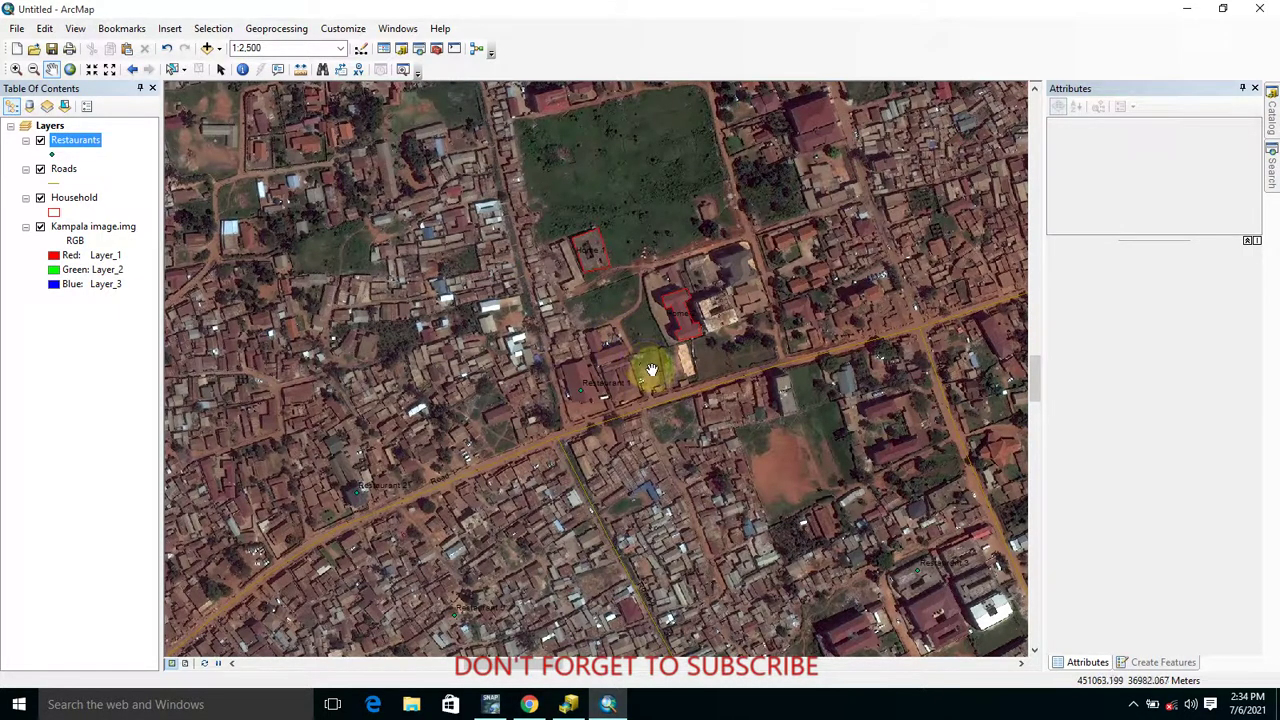
left_click_drag(667, 189, 620, 137)
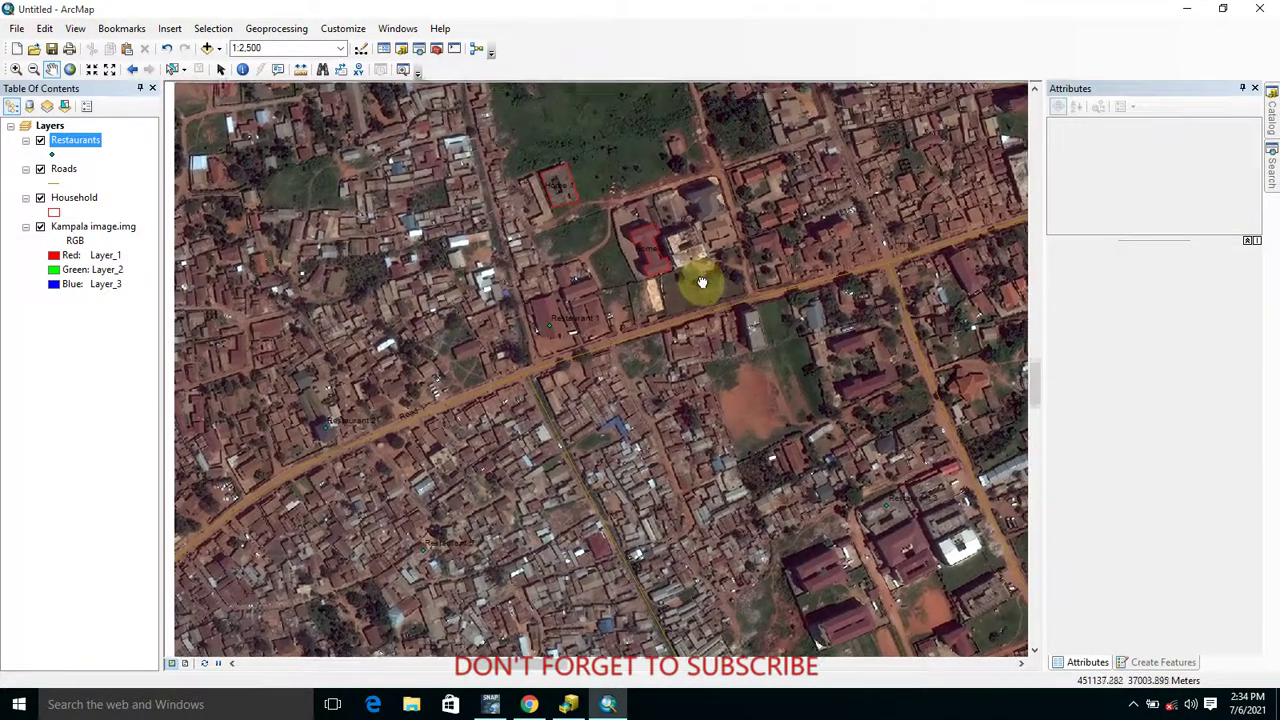
left_click_drag(701, 280, 737, 308)
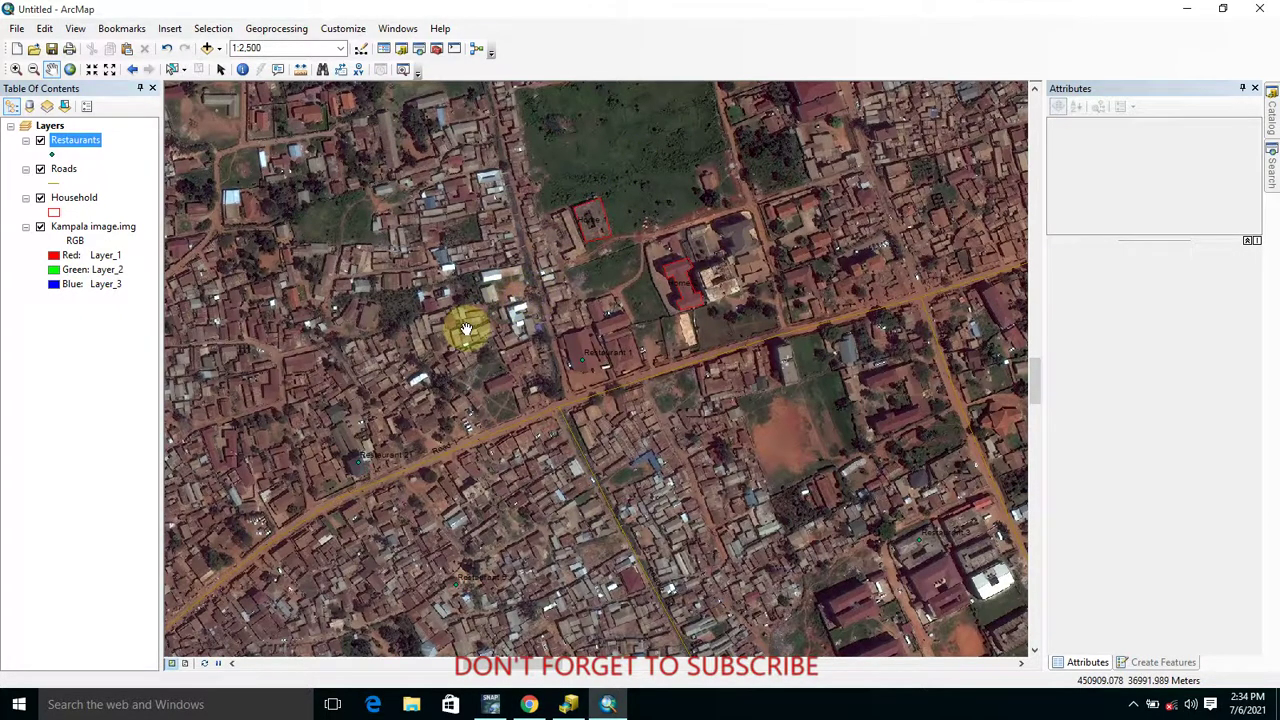
left_click_drag(466, 328, 491, 323)
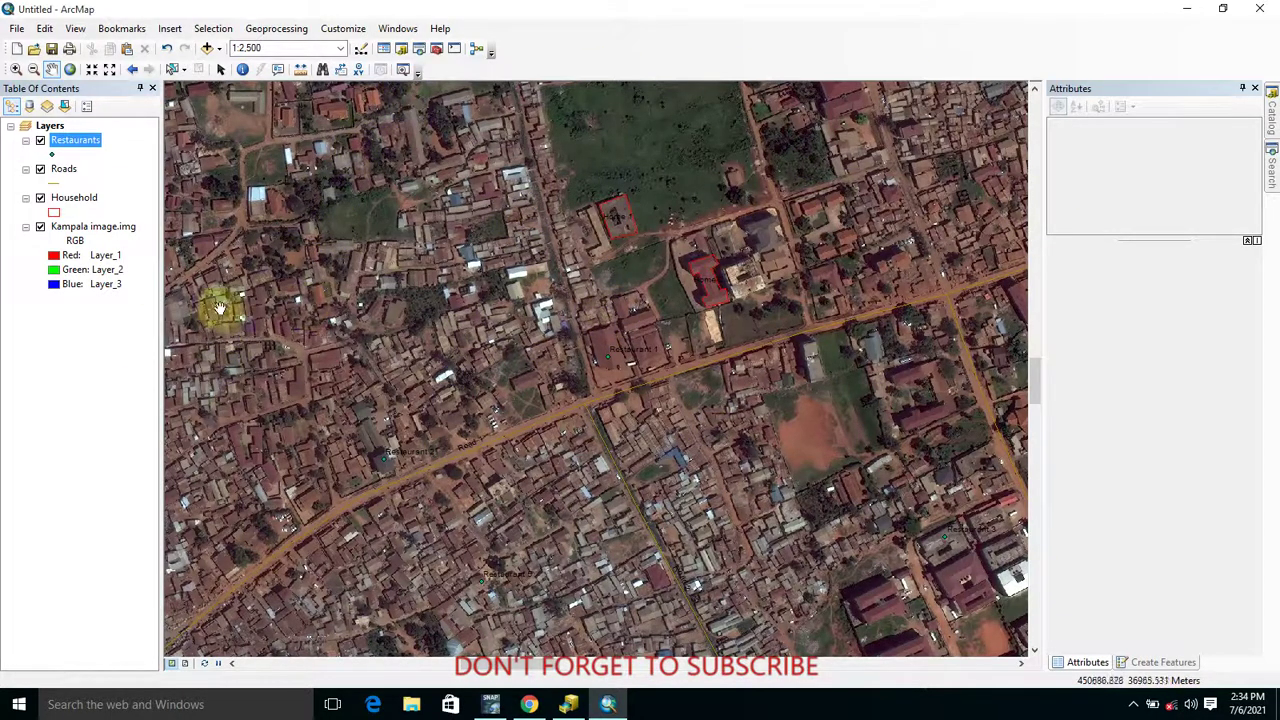
mouse_move(443, 209)
left_mouse_down()
mouse_move(502, 257)
mouse_move(448, 209)
left_mouse_up()
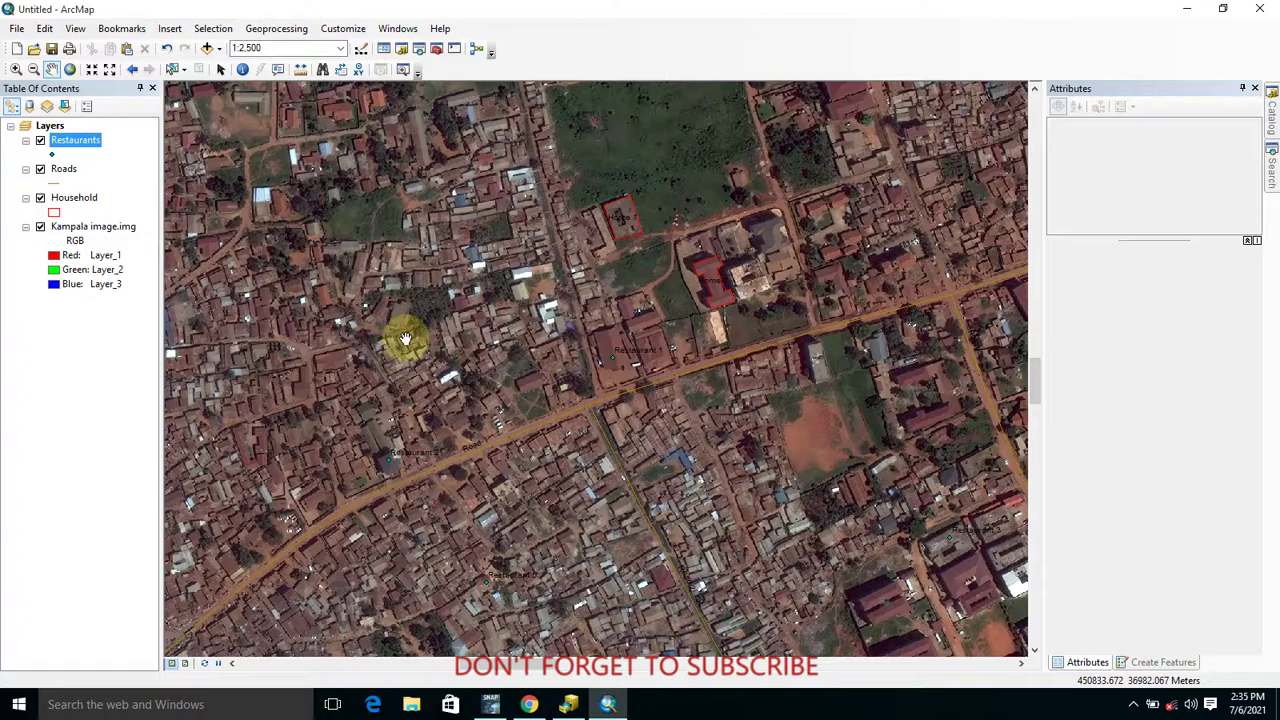
scroll(408, 340, "up", 2)
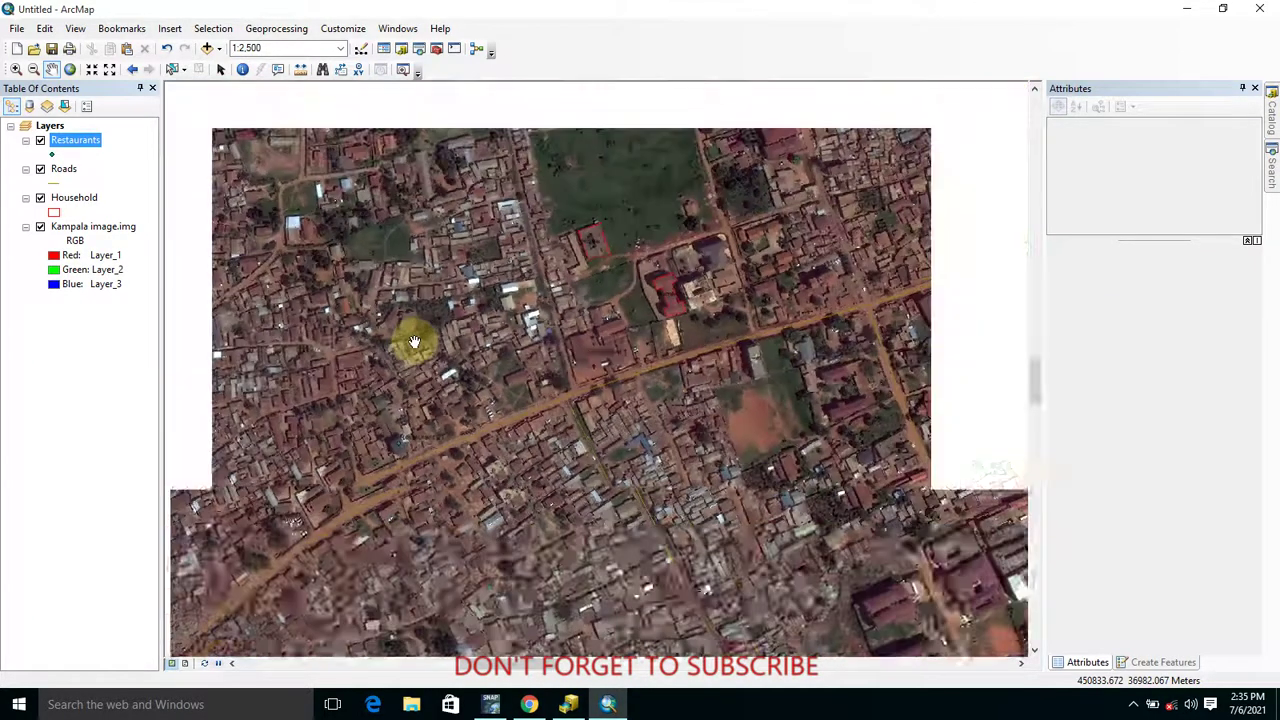
scroll(417, 350, "down", 2)
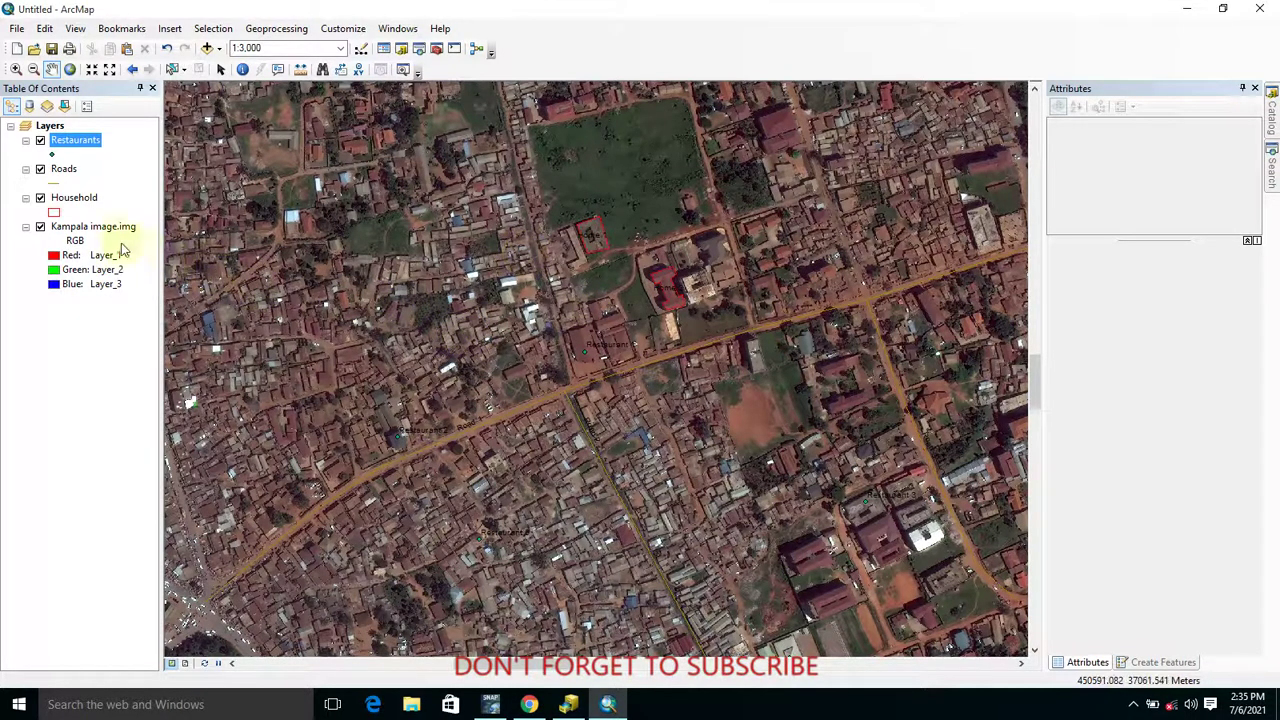
Hide the Kampala image layer and centre the labelled roads, households and restaurants in the map view
left_click(40, 226)
scroll(515, 365, "down", 2)
scroll(527, 354, "up", 3)
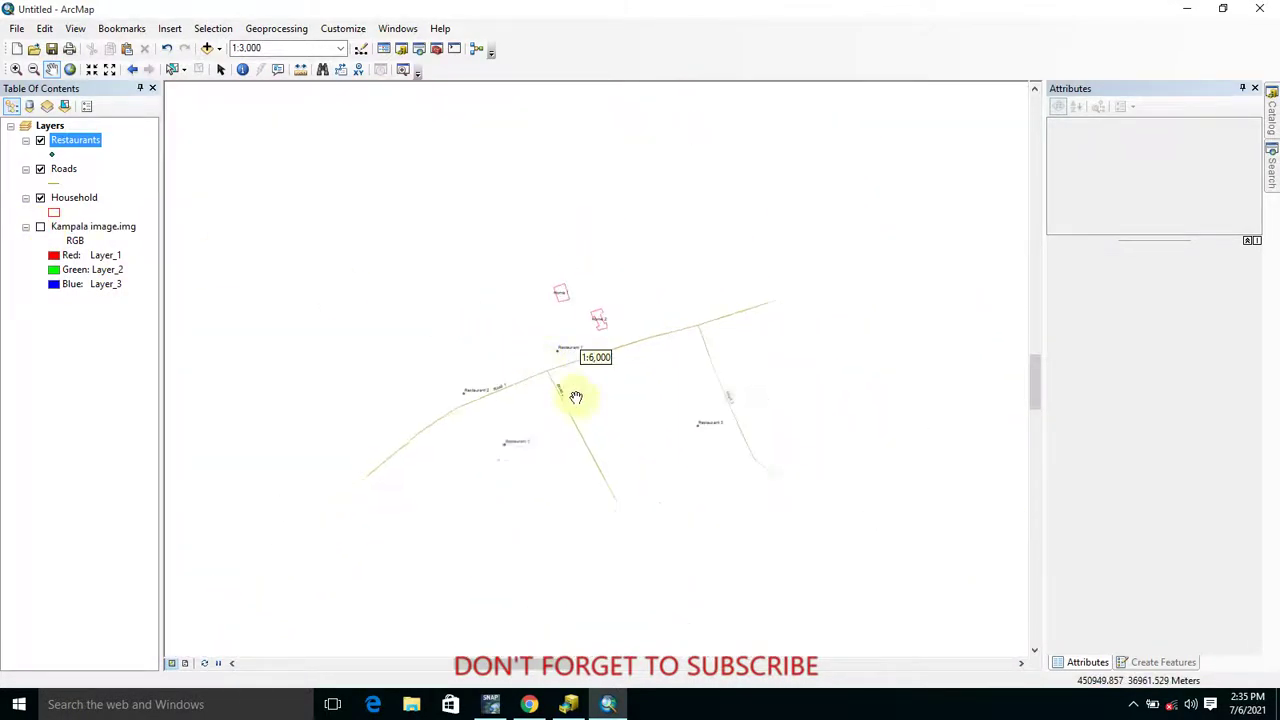
left_click_drag(667, 370, 671, 346)
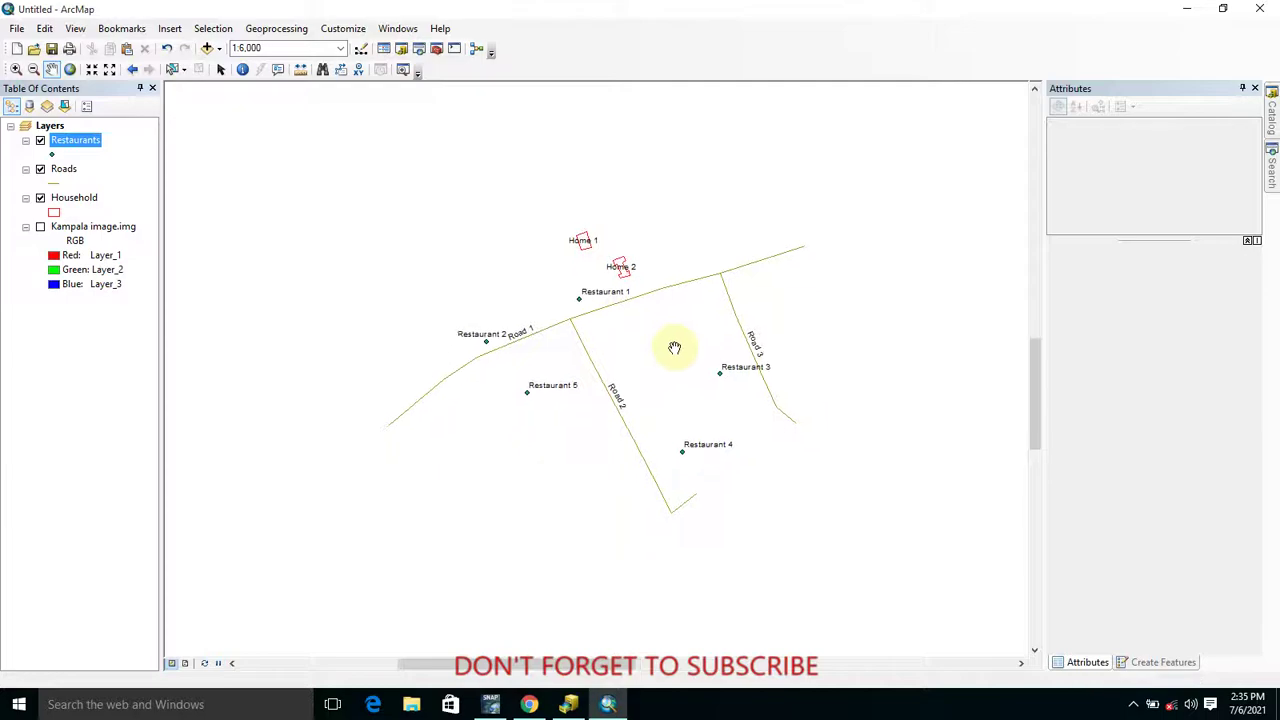